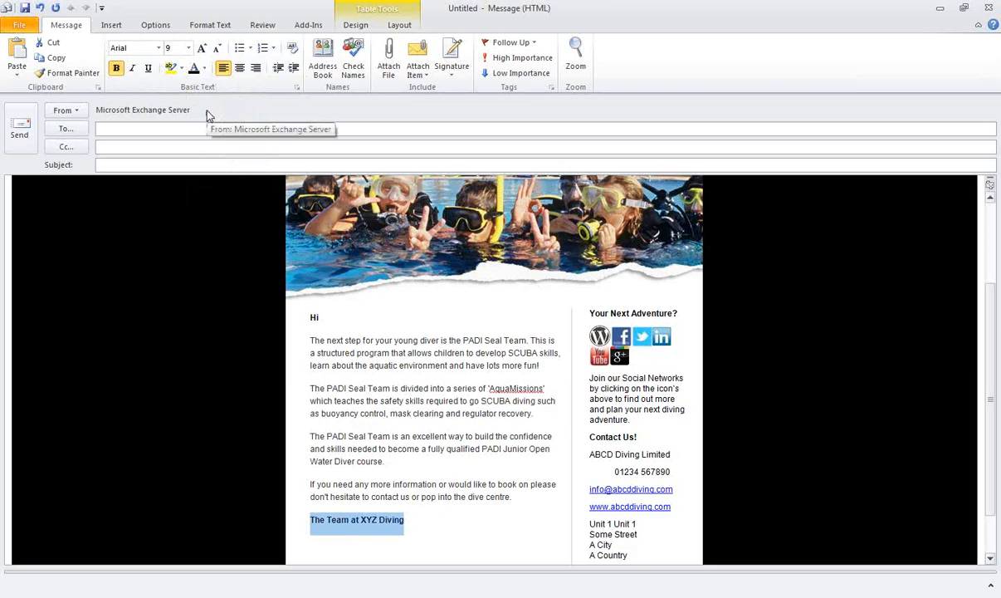
{"action": "left_click", "coordinate": [490, 413]}
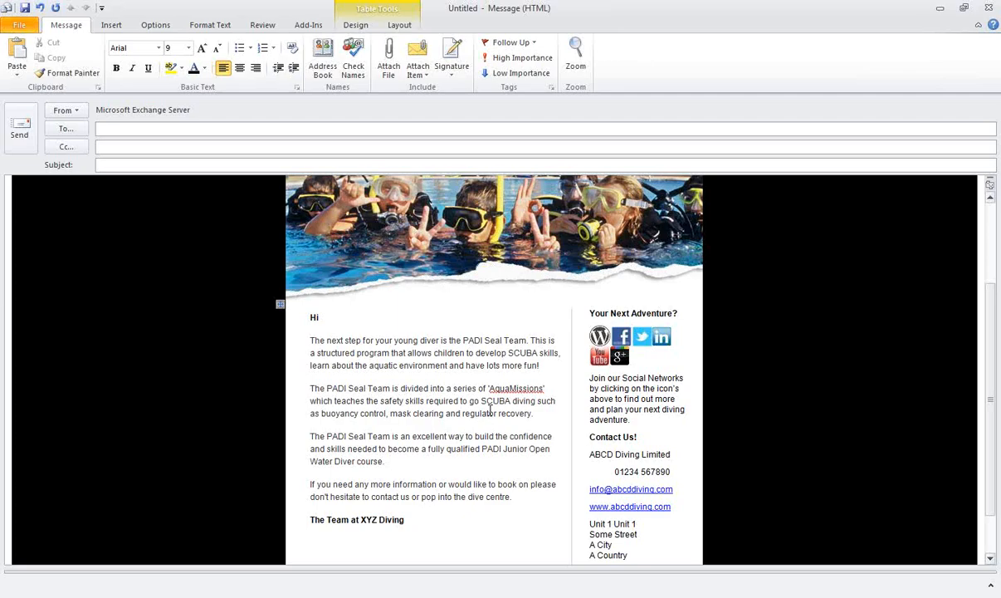
{"action": "left_click", "coordinate": [491, 411]}
{"action": "left_click", "coordinate": [600, 337]}
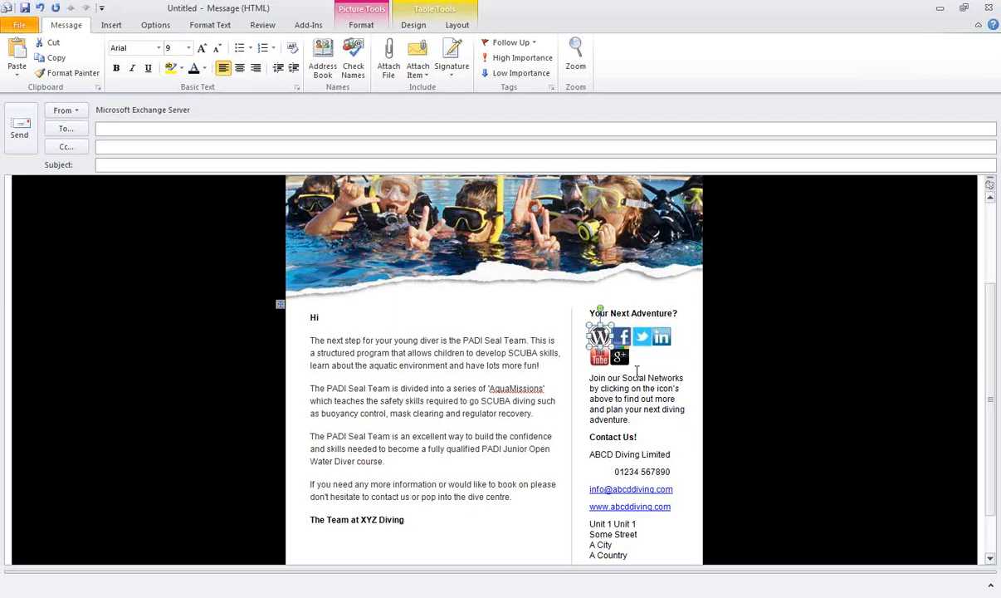
{"action": "left_click", "coordinate": [622, 337]}
{"action": "left_click", "coordinate": [651, 338]}
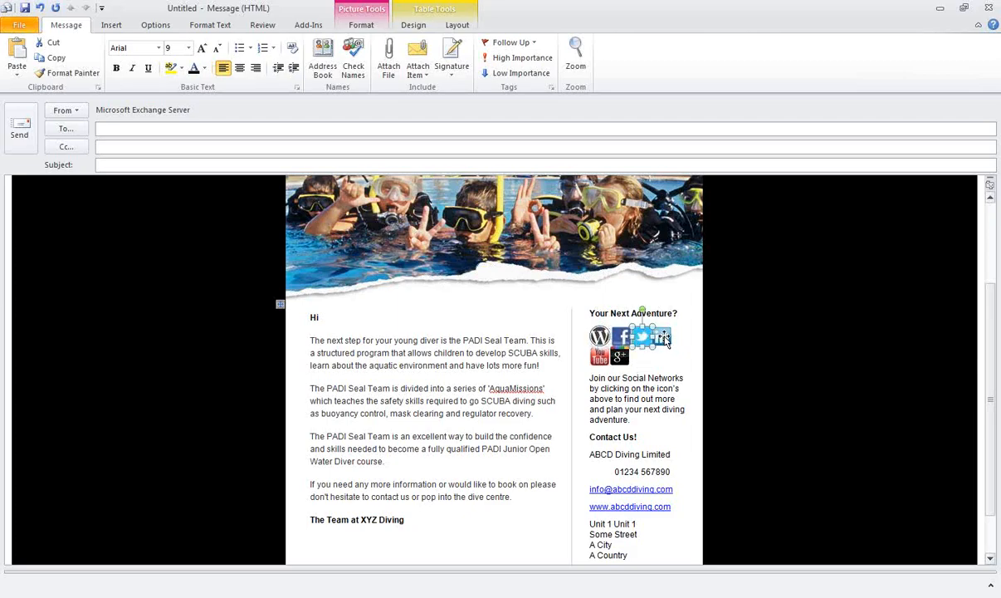
{"action": "left_click", "coordinate": [662, 337]}
{"action": "left_click", "coordinate": [599, 357]}
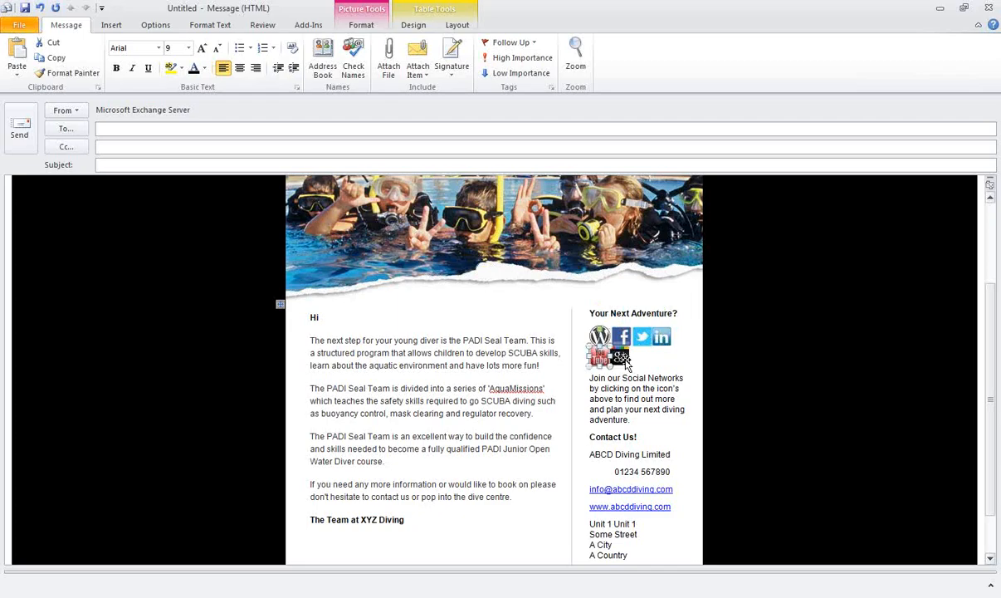
{"action": "left_click", "coordinate": [622, 358]}
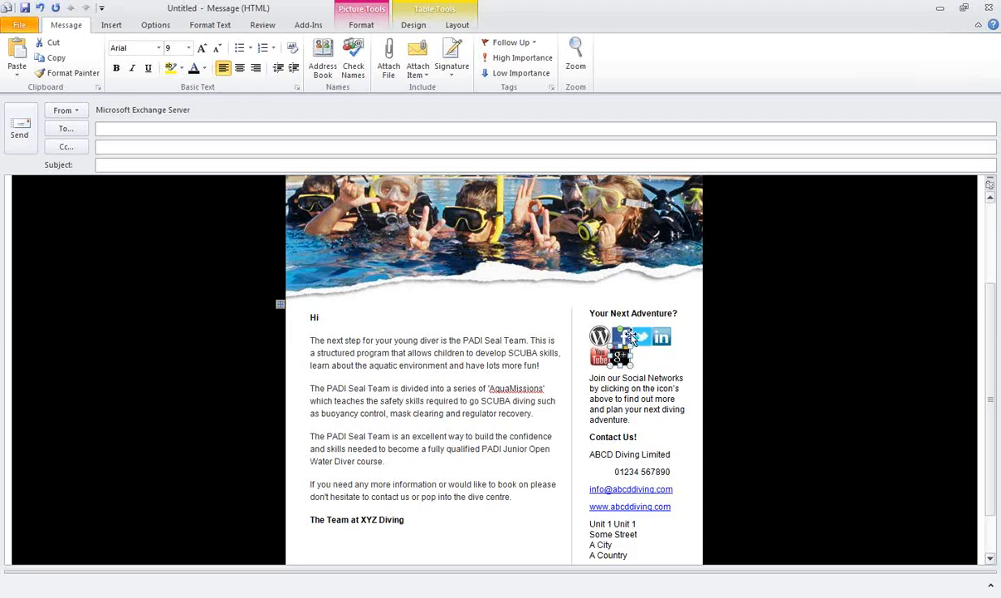
{"action": "left_click", "coordinate": [625, 336]}
{"action": "left_click", "coordinate": [625, 337]}
{"action": "right_click", "coordinate": [623, 339]}
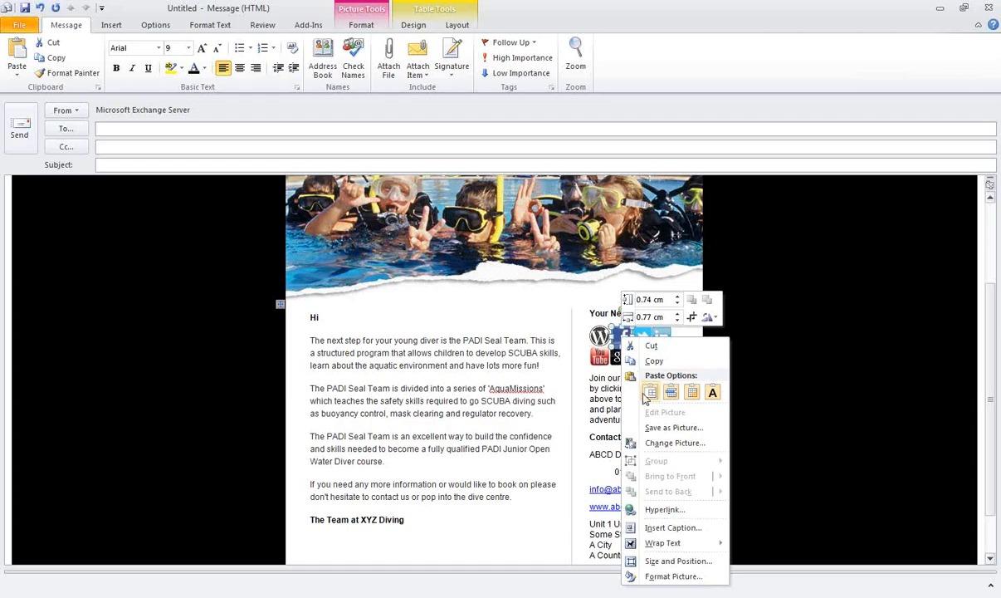
{"action": "left_click", "coordinate": [665, 510]}
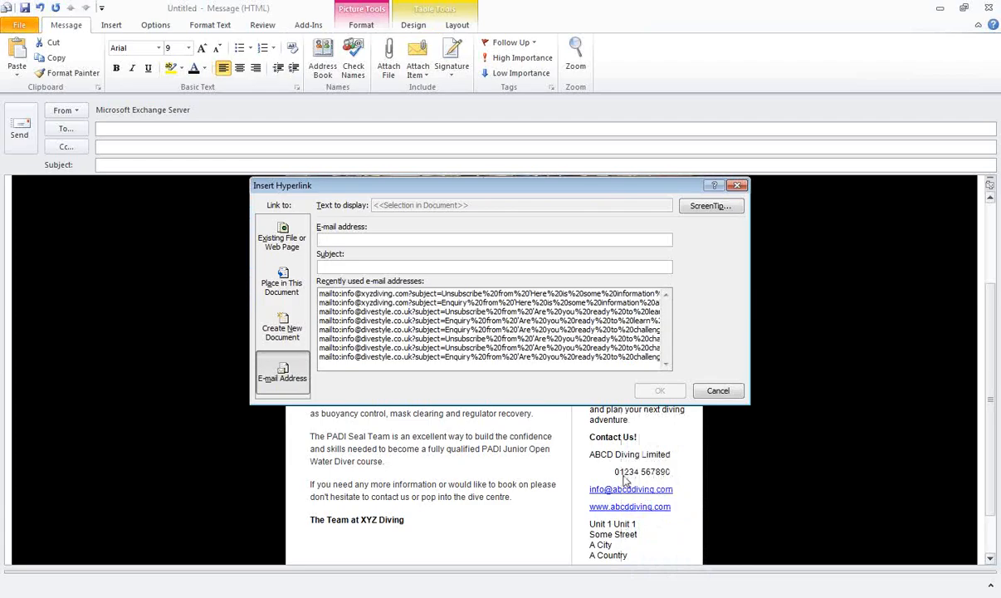
{"action": "left_click", "coordinate": [289, 248]}
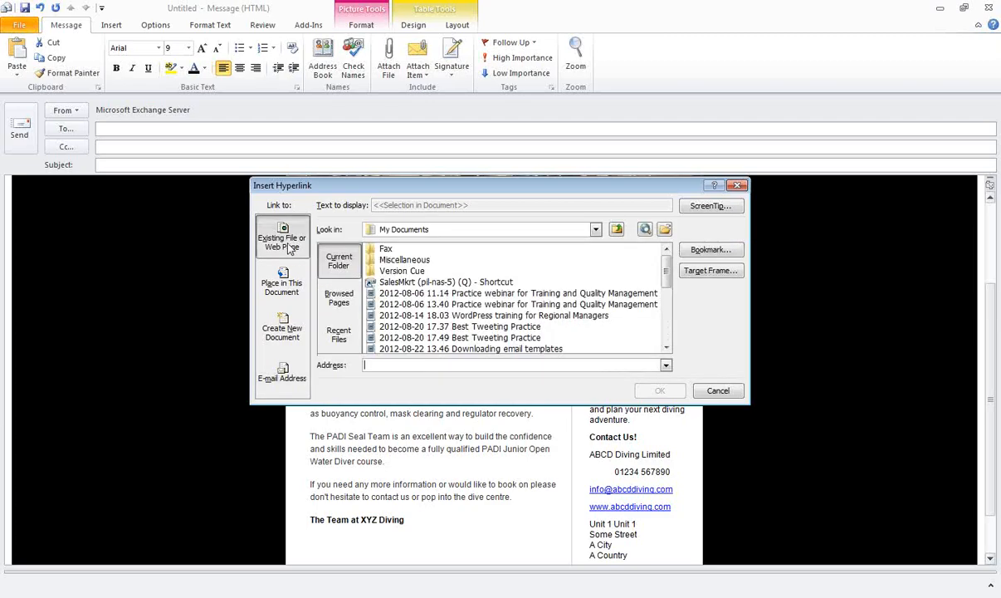
{"action": "left_click", "coordinate": [375, 365]}
{"action": "type", "text": "htt"}
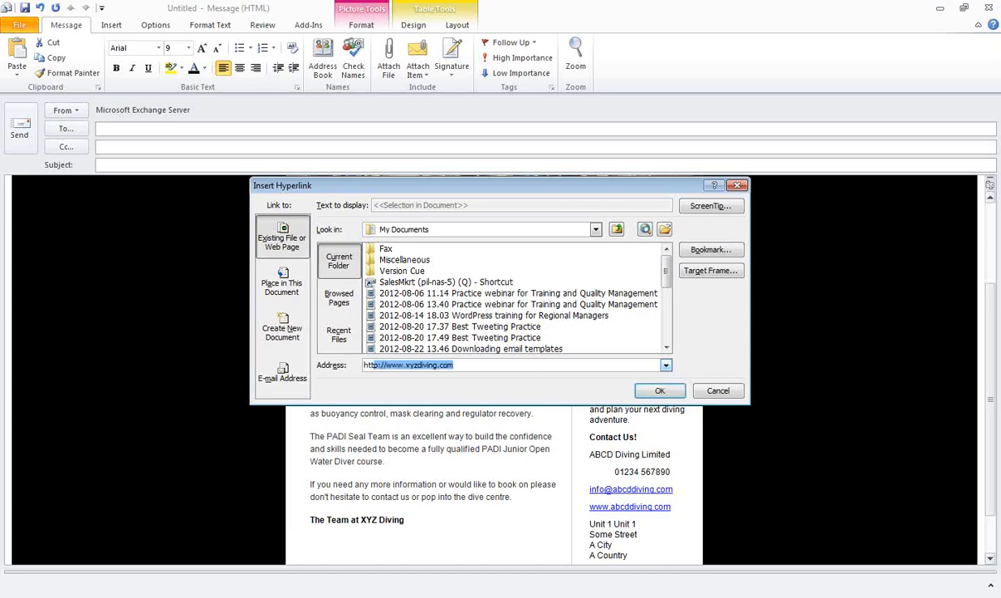
{"action": "type", "text": "p"}
{"action": "type", "text": "://"}
{"action": "type", "text": "www."}
{"action": "type", "text": "."}
{"action": "type", "text": "face"}
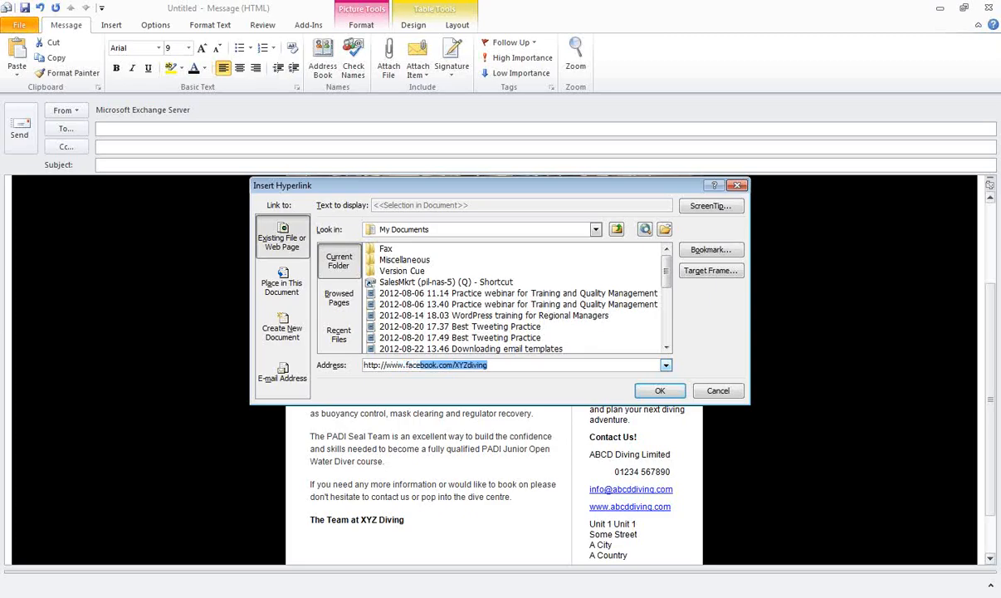
{"action": "type", "text": "book.com/XYZdiving,"}
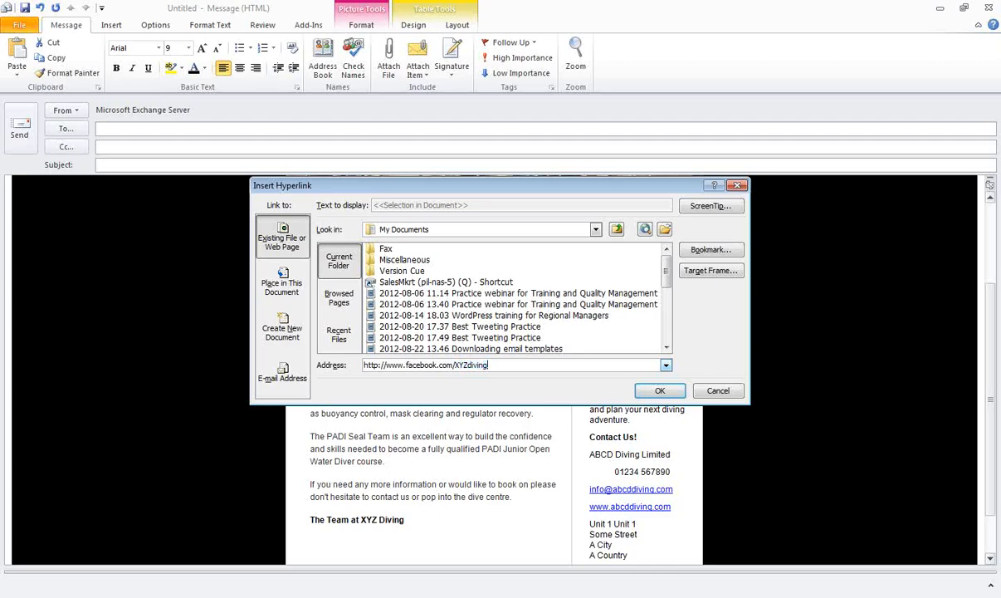
{"action": "left_click", "coordinate": [648, 393]}
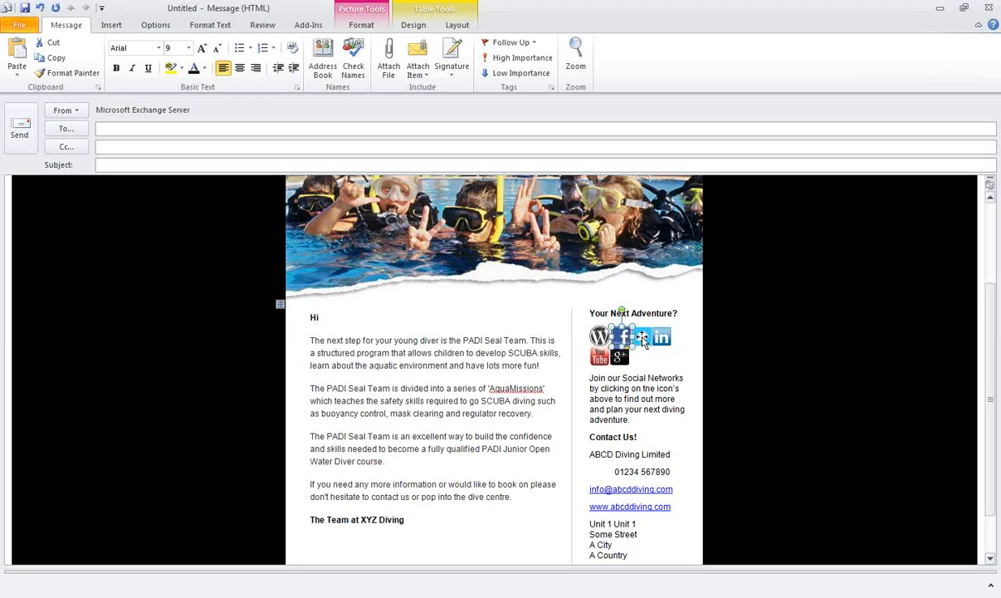
{"action": "left_click", "coordinate": [643, 339]}
{"action": "right_click", "coordinate": [644, 339]}
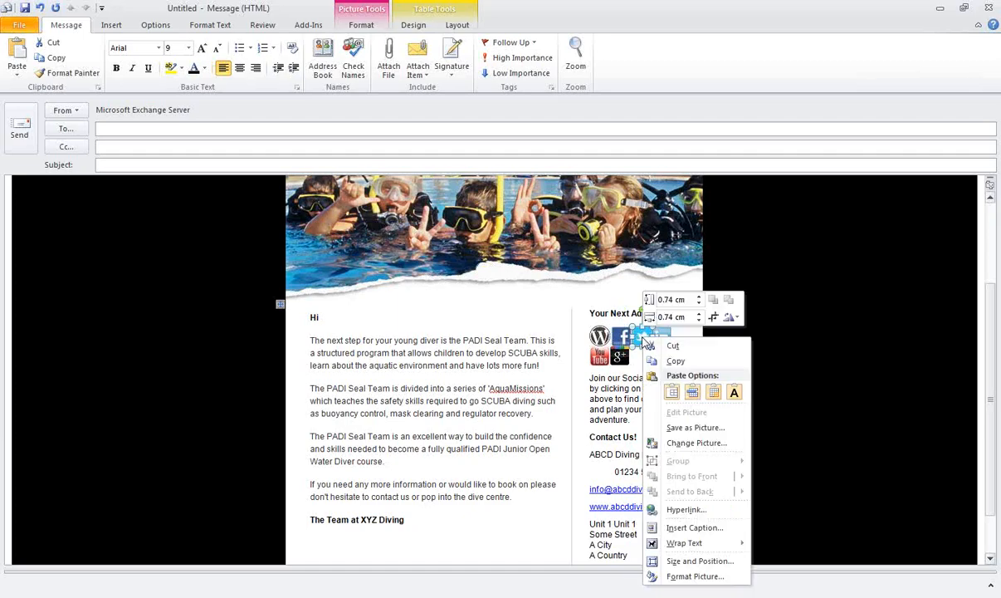
{"action": "left_click", "coordinate": [704, 510]}
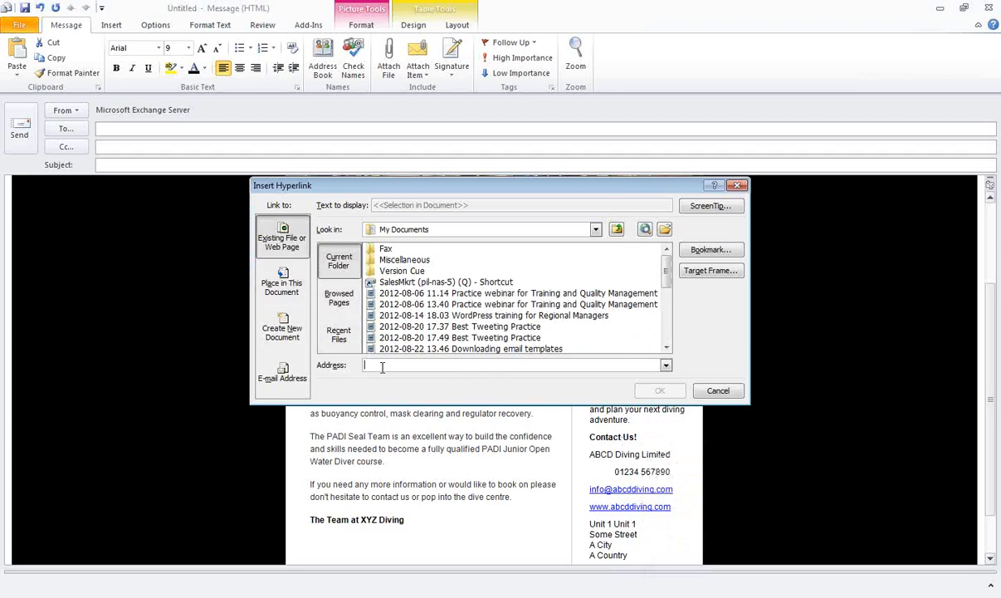
{"action": "type", "text": "http"}
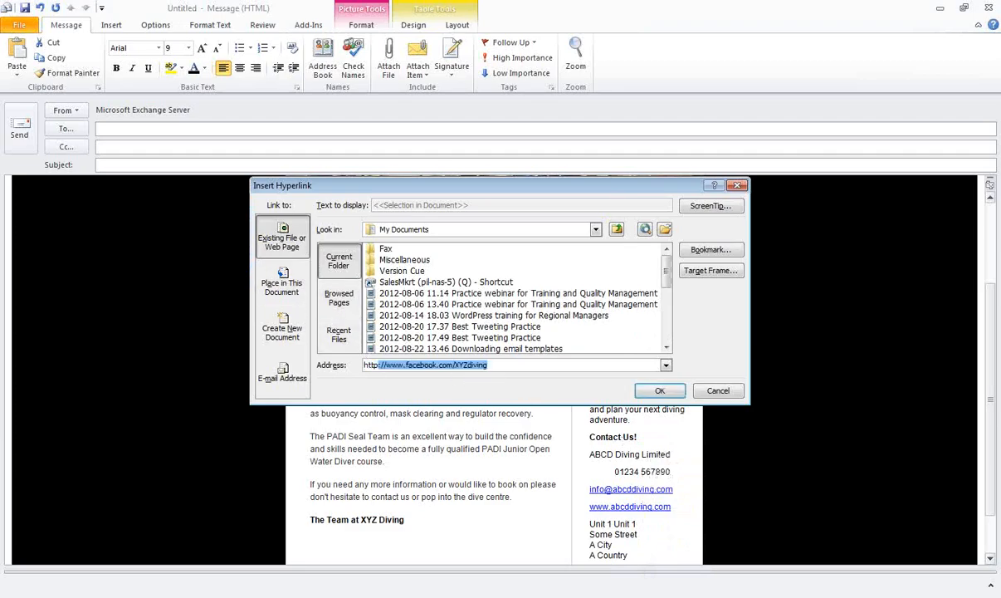
{"action": "type", "text": "://www.twitt"}
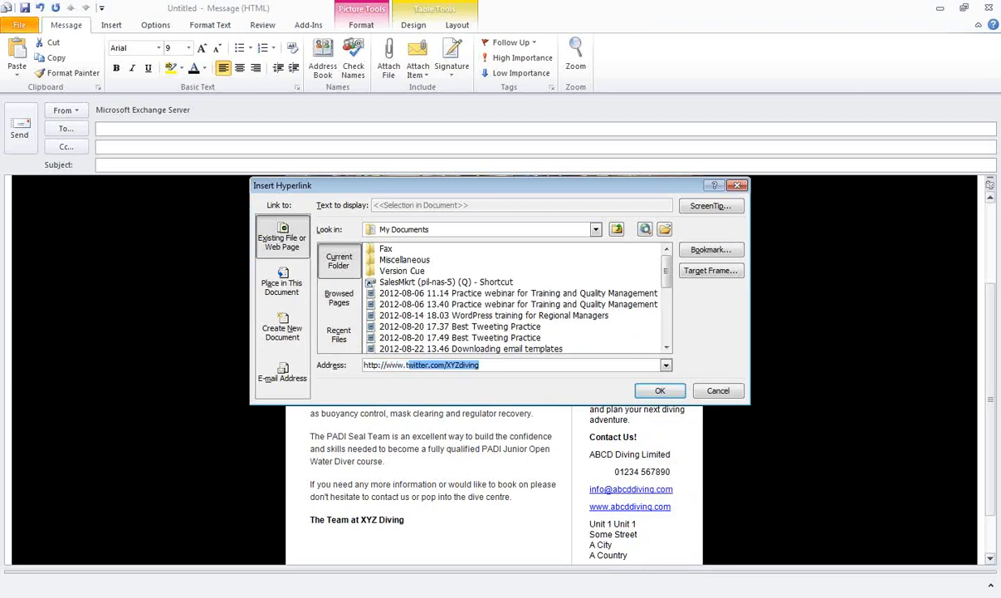
{"action": "type", "text": "er.com/XYZdiving"}
{"action": "left_click", "coordinate": [660, 390]}
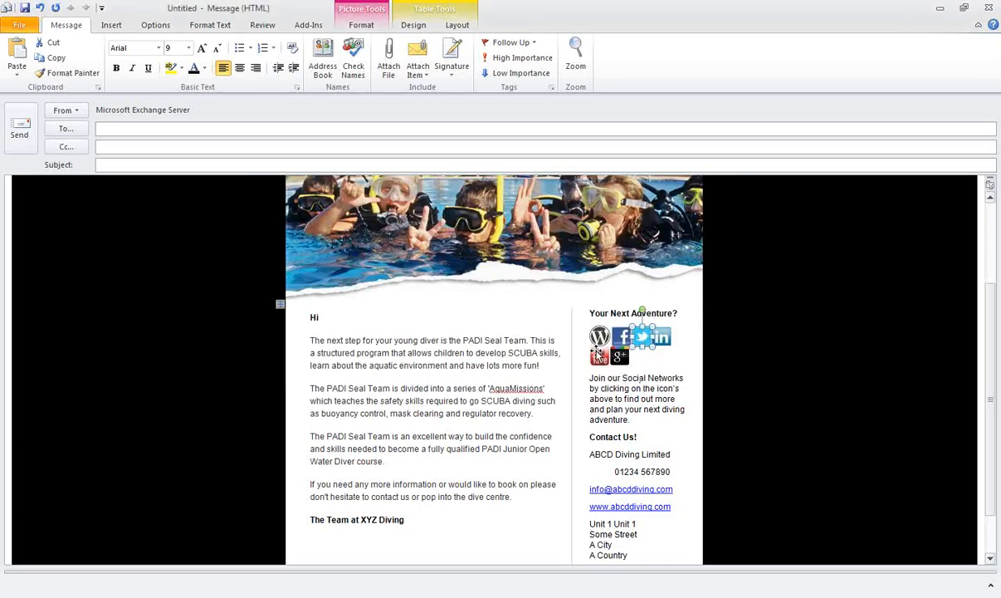
{"action": "left_click", "coordinate": [599, 355]}
{"action": "right_click", "coordinate": [599, 357]}
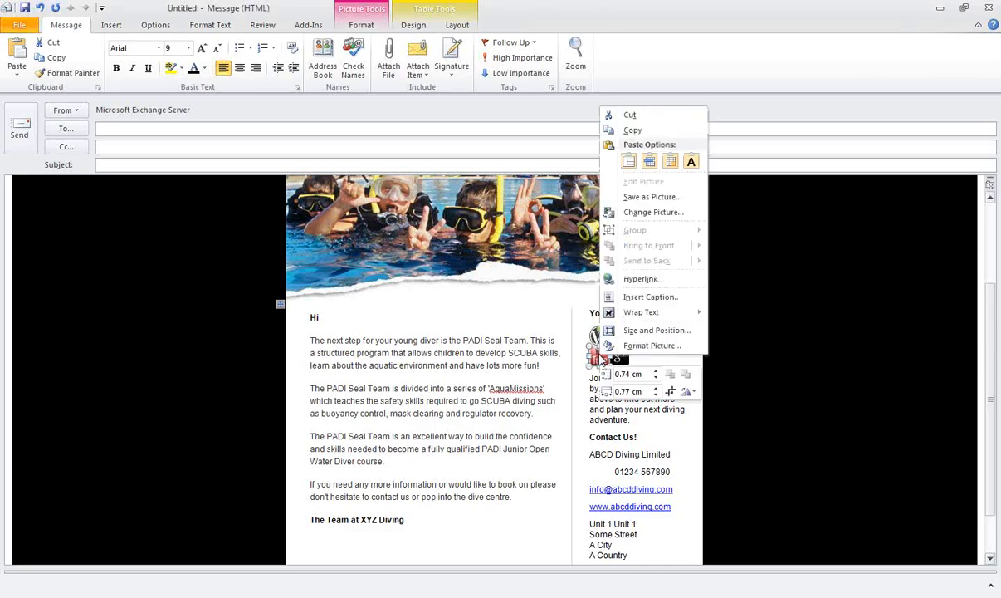
{"action": "left_click", "coordinate": [652, 281]}
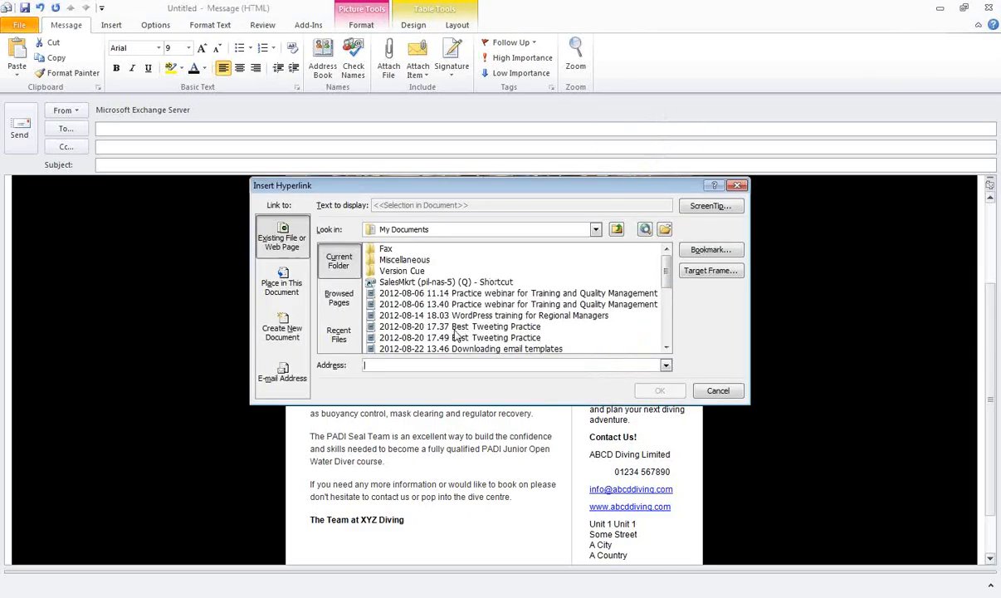
{"action": "type", "text": "htttp"}
{"action": "key", "text": "BackSpace"}
{"action": "key", "text": "BackSpace"}
{"action": "key", "text": "BackSpace"}
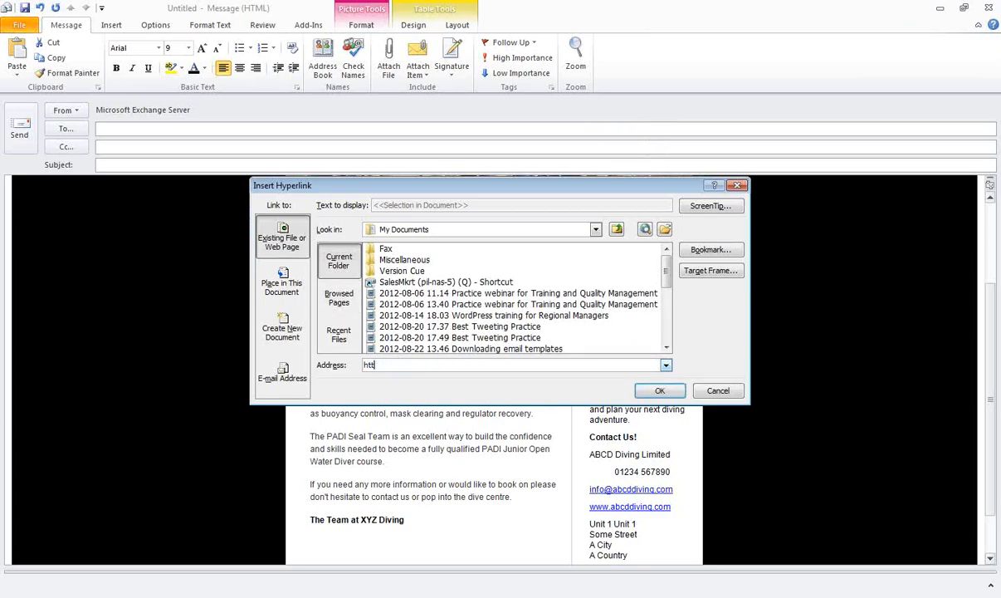
{"action": "type", "text": "tp://www"}
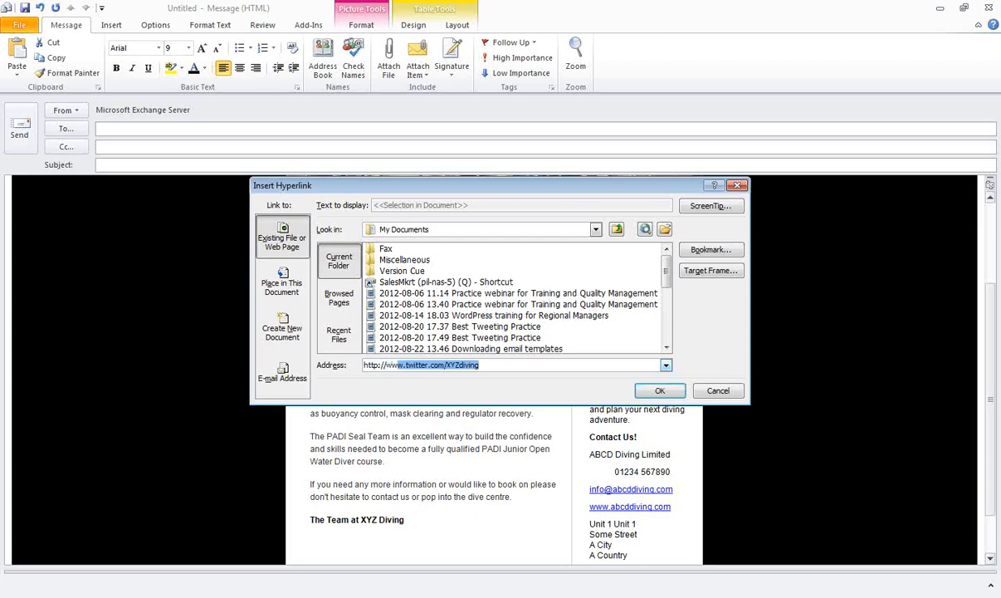
{"action": "type", "text": ".youtube.com/"}
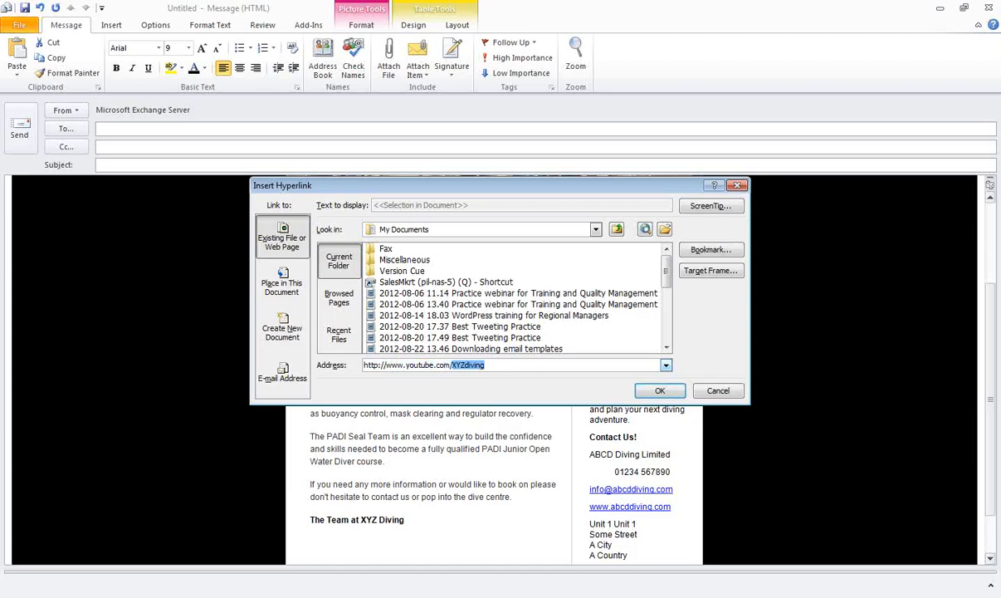
{"action": "type", "text": "XYZdiving"}
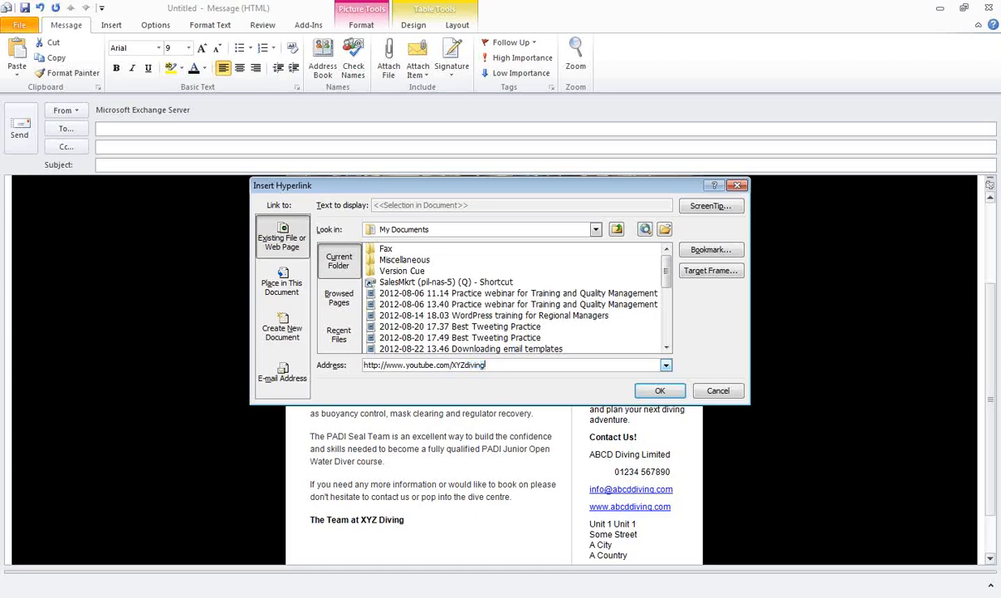
{"action": "left_click", "coordinate": [647, 393]}
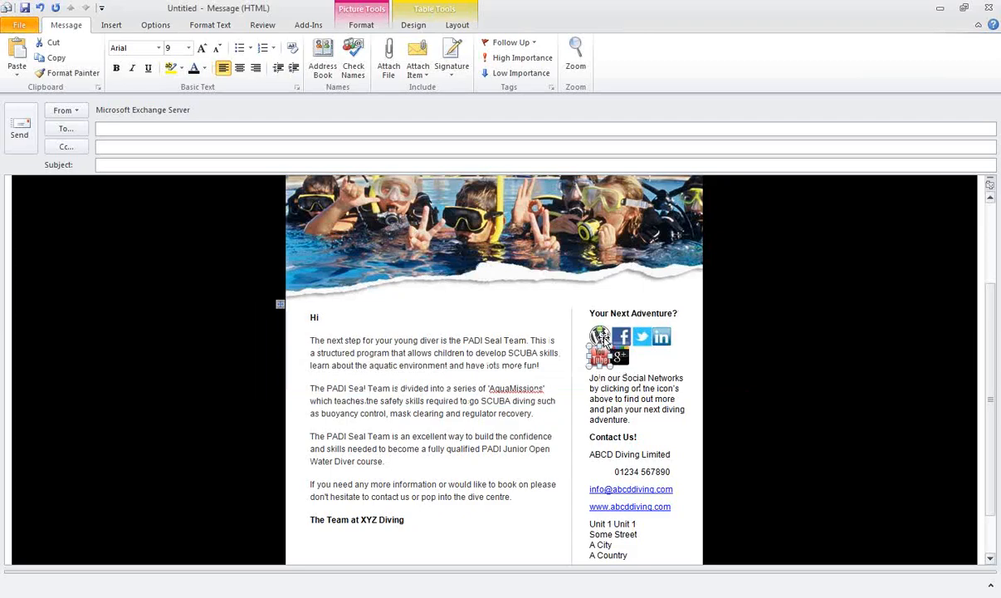
Delete the WordPress, LinkedIn and Google+ icons from the row under "Your Next Adventure?"
{"action": "left_click", "coordinate": [603, 339]}
{"action": "key", "text": "Delete"}
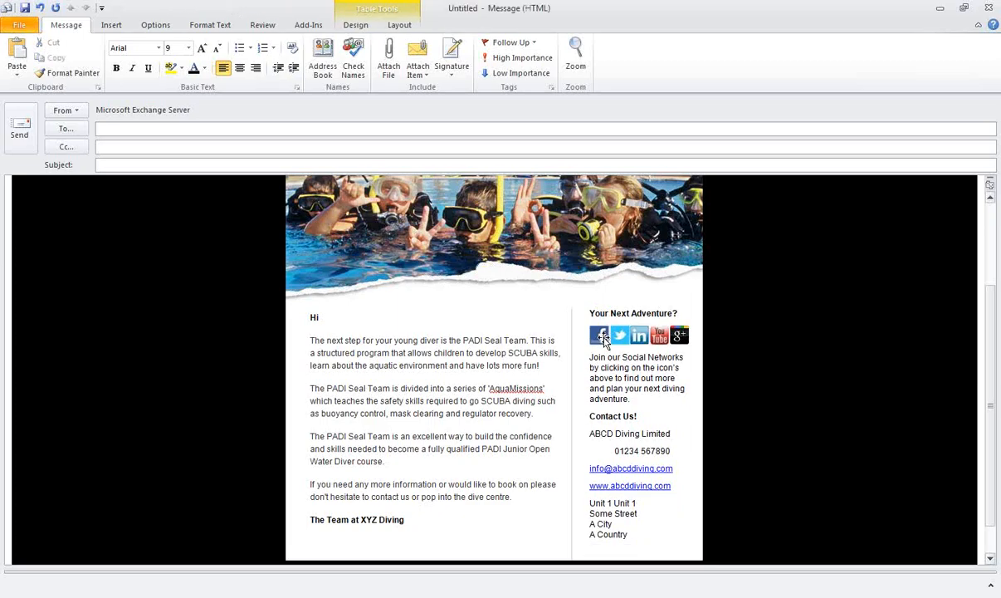
{"action": "left_click", "coordinate": [640, 338]}
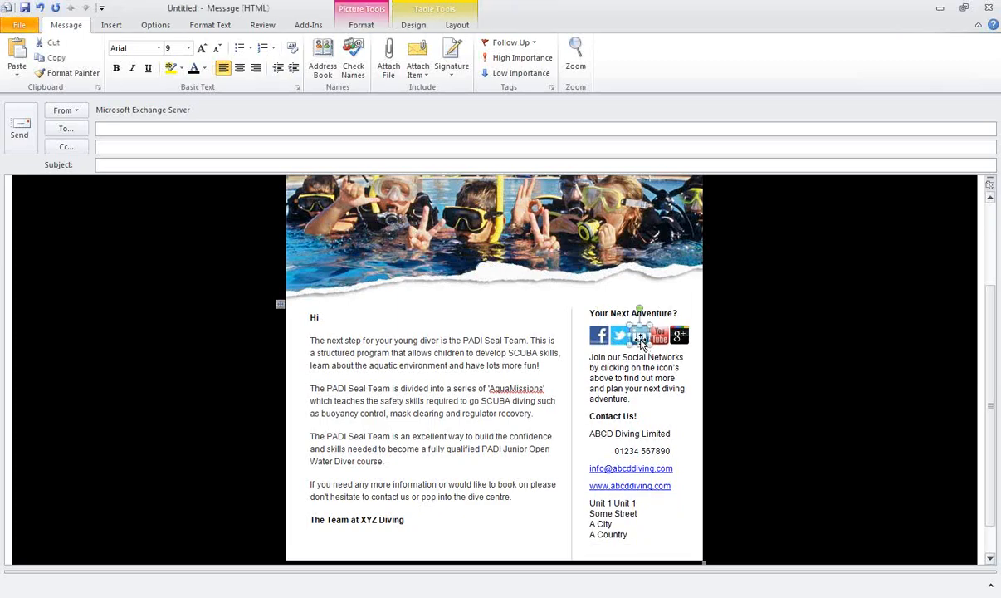
{"action": "key", "text": "Delete"}
{"action": "left_click", "coordinate": [663, 337]}
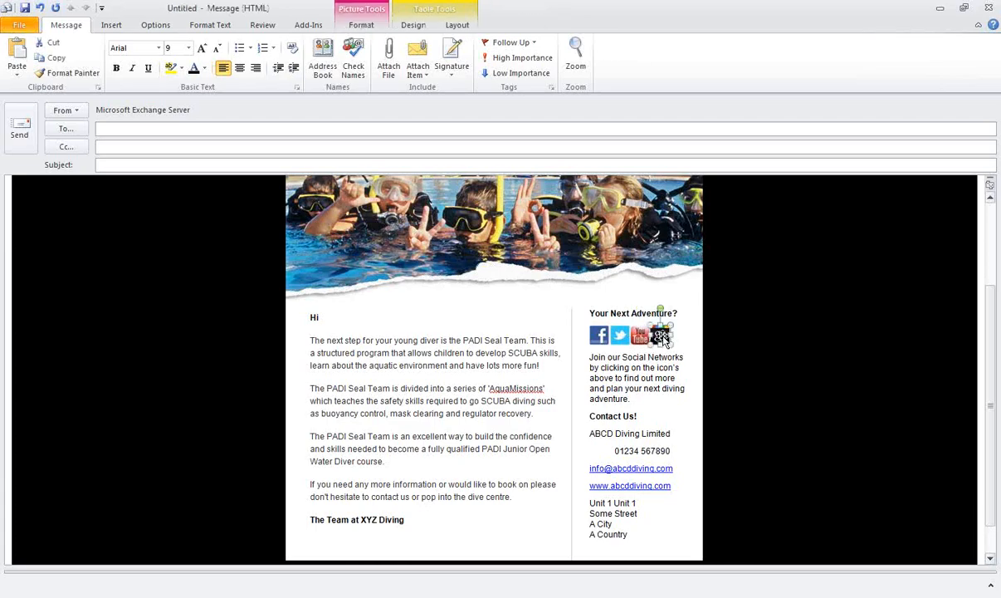
{"action": "key", "text": "Delete"}
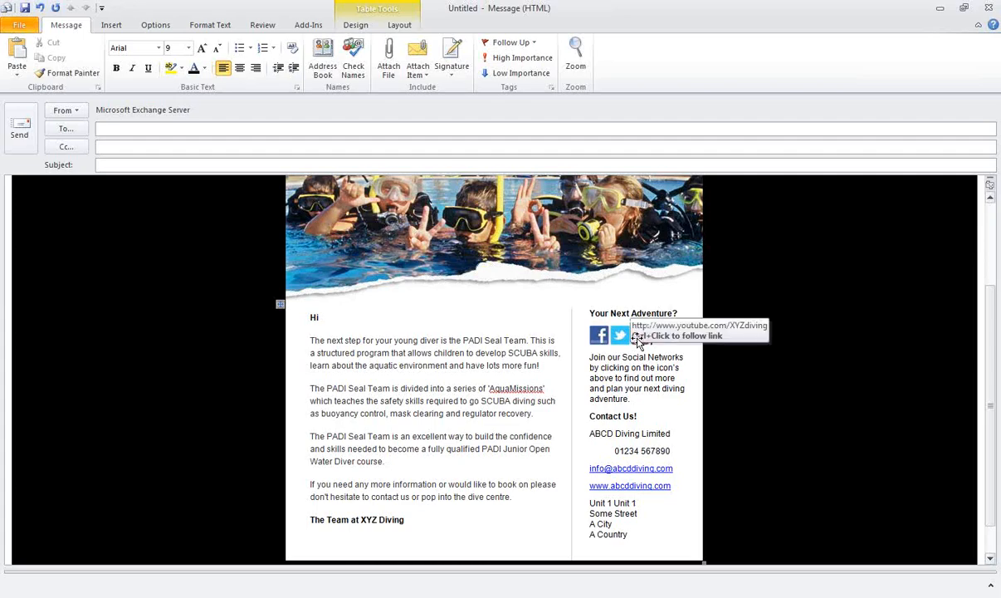
Delete the remaining YouTube, Twitter and Facebook icons from the email's side column
{"action": "left_click", "coordinate": [642, 335]}
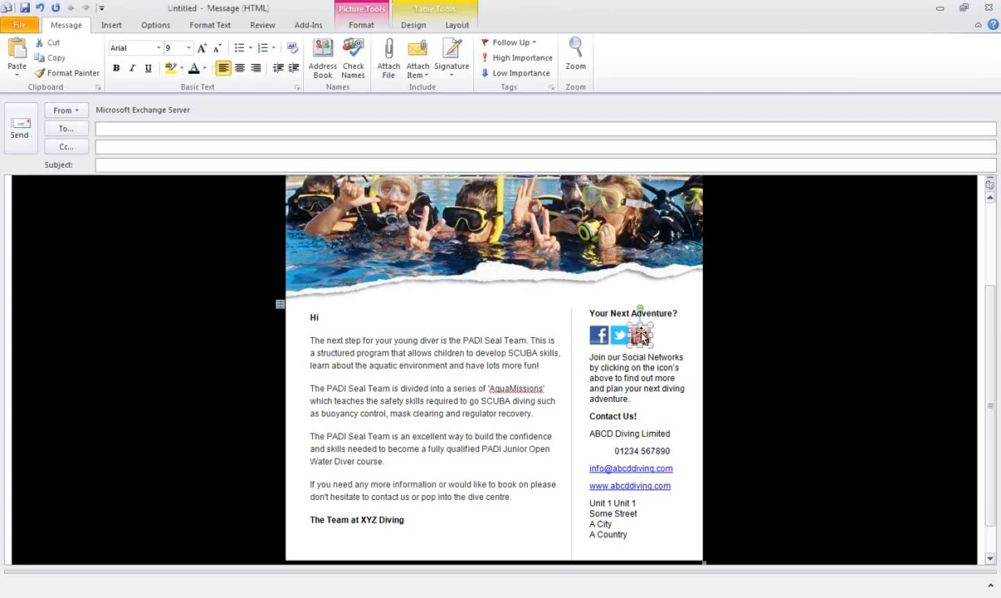
{"action": "key", "text": "Delete"}
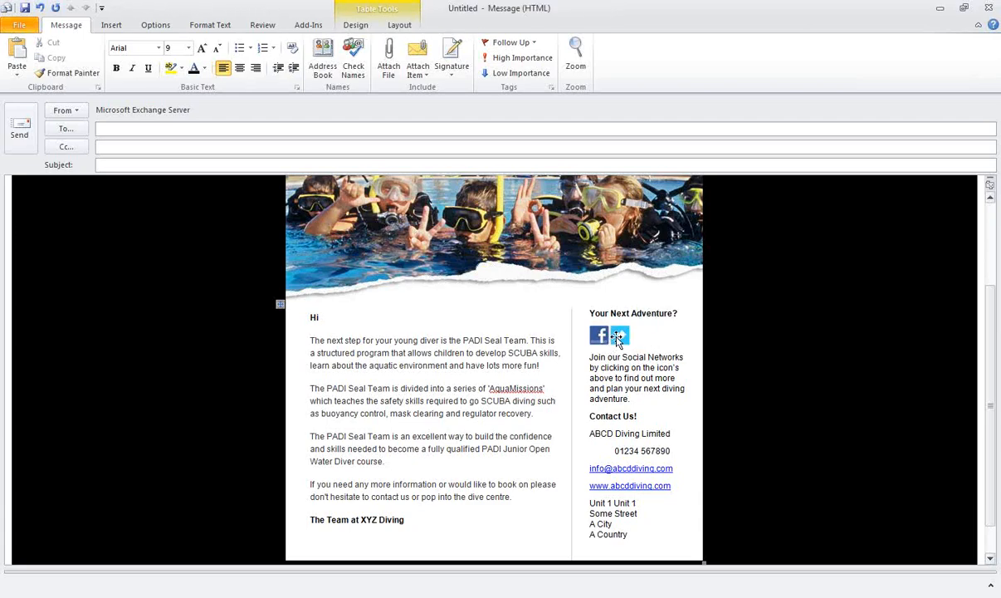
{"action": "left_click", "coordinate": [619, 339]}
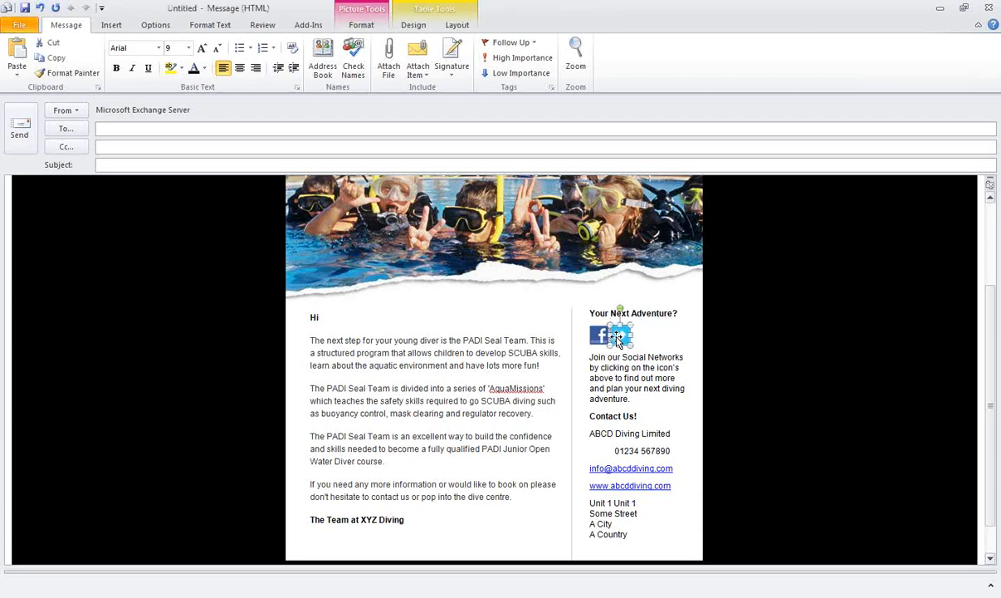
{"action": "key", "text": "Delete"}
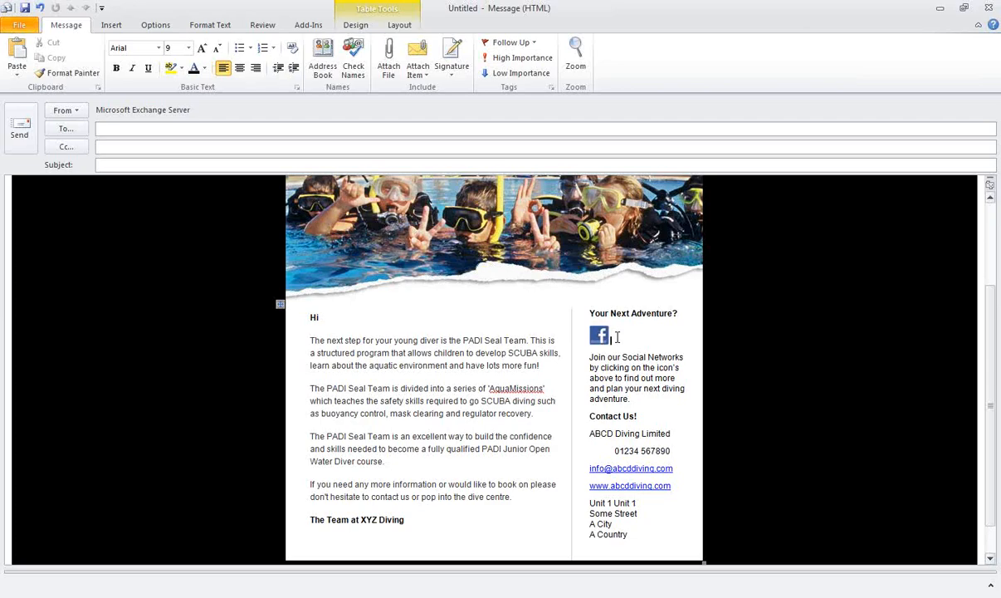
{"action": "left_click", "coordinate": [602, 336]}
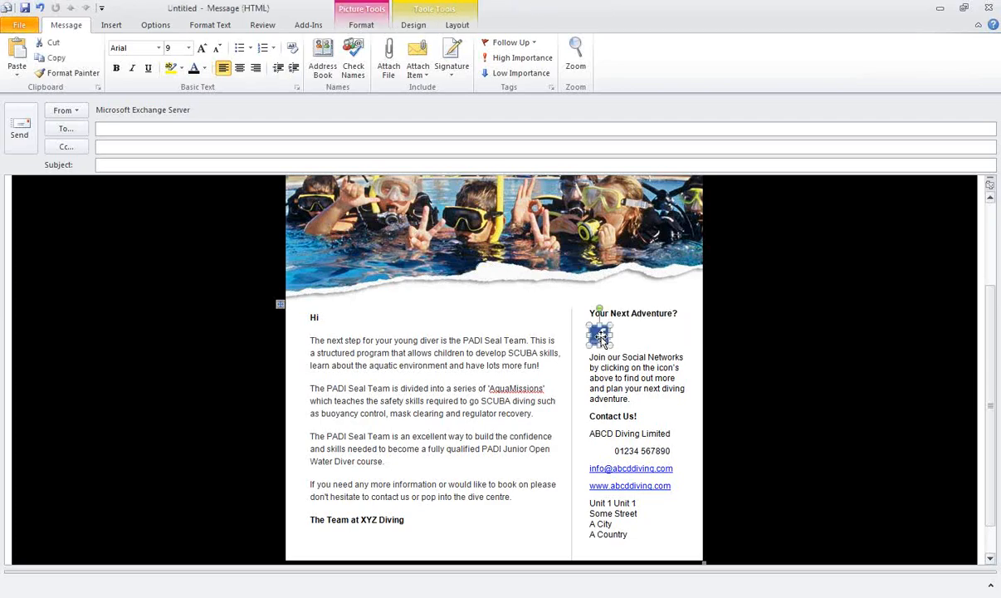
{"action": "key", "text": "Delete"}
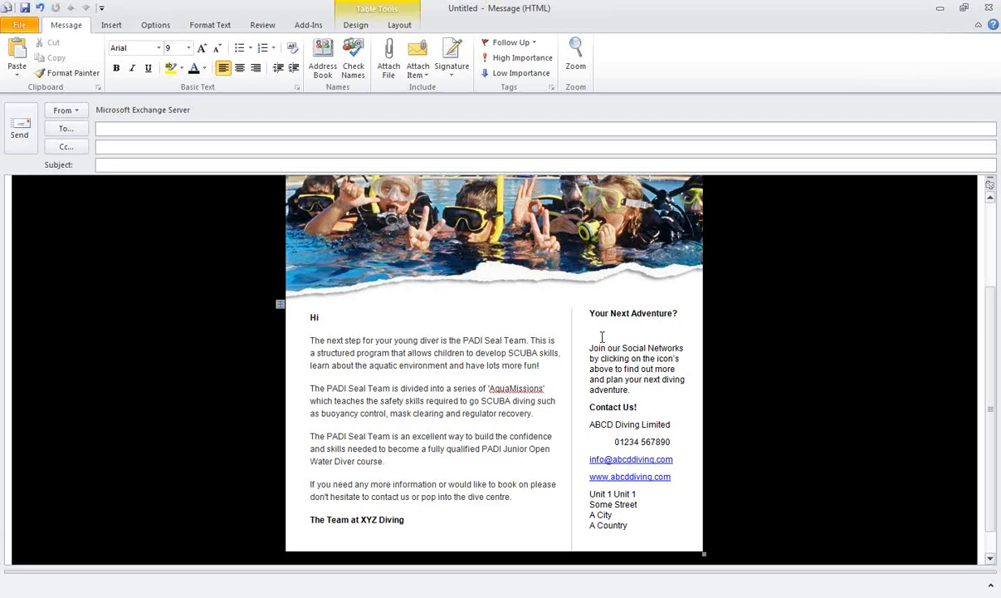
Switch to Chrome and open the original size of the "Find us on Facebook" logo from the Flickr email-icon set
{"action": "key", "text": "alt+Tab"}
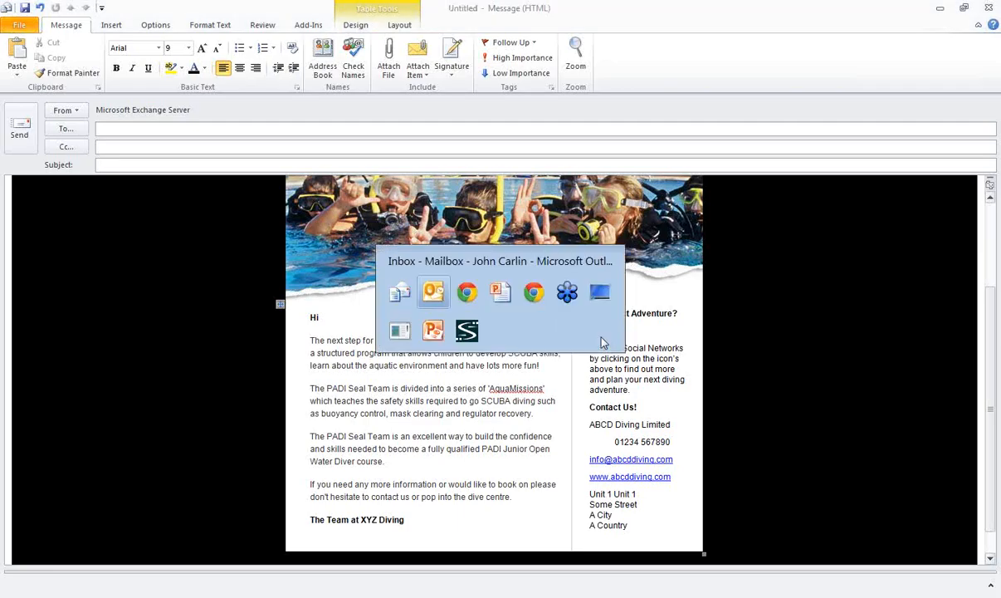
{"action": "key", "text": "alt+Tab"}
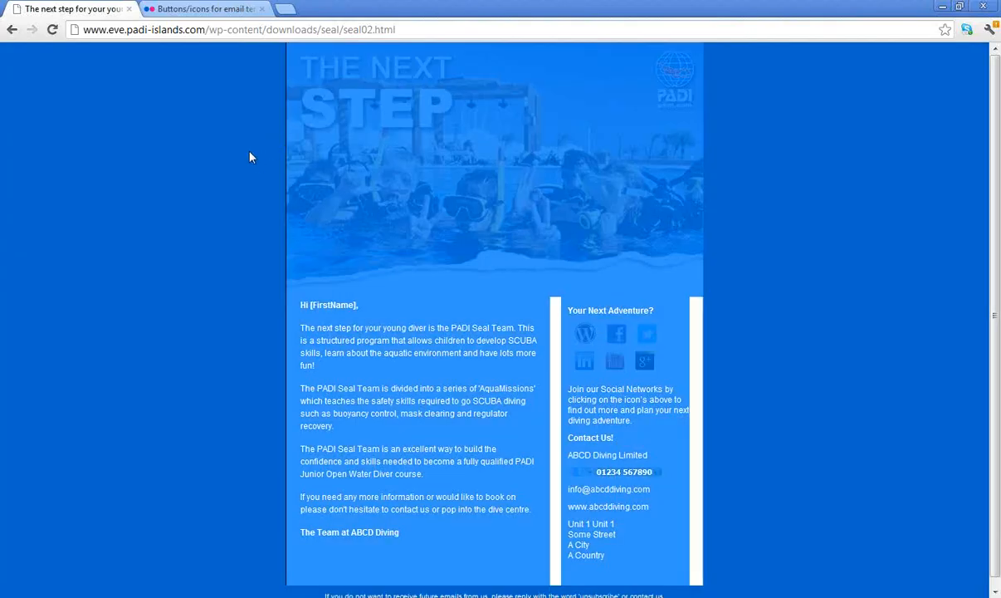
{"action": "left_click", "coordinate": [181, 7]}
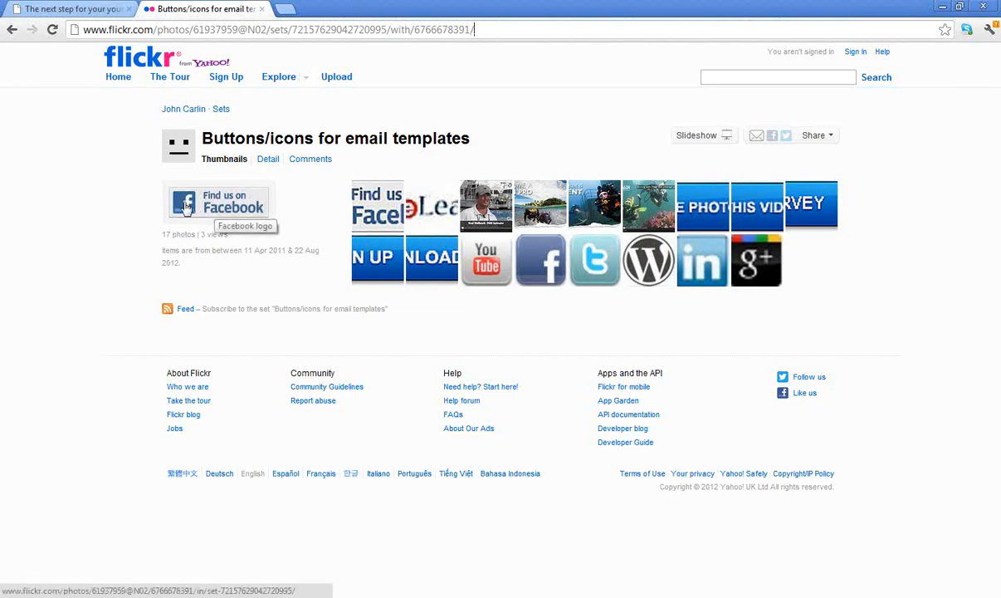
{"action": "left_click", "coordinate": [387, 203]}
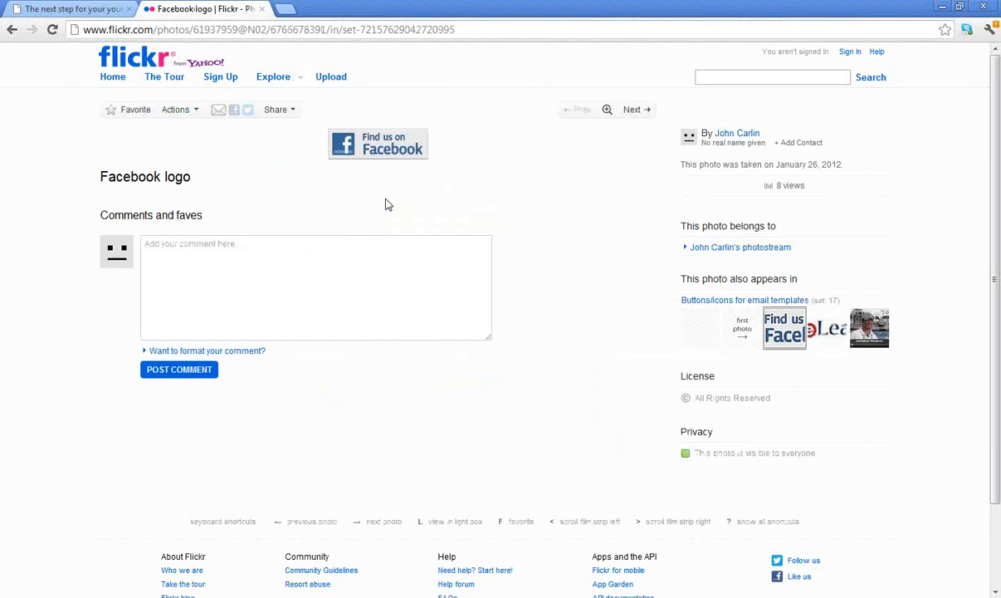
{"action": "left_click", "coordinate": [380, 151]}
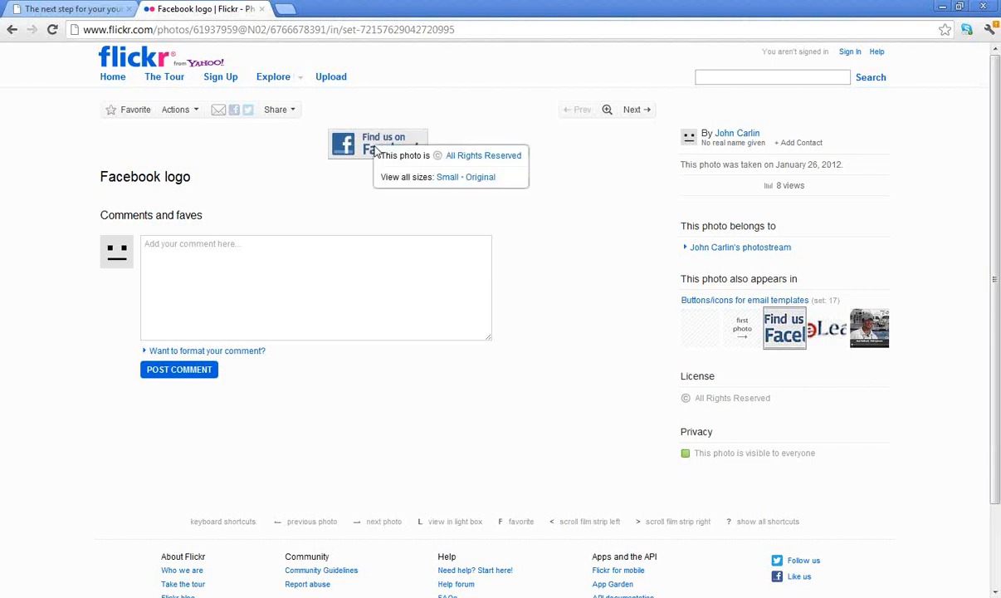
{"action": "double_click", "coordinate": [444, 181]}
{"action": "double_click", "coordinate": [480, 178]}
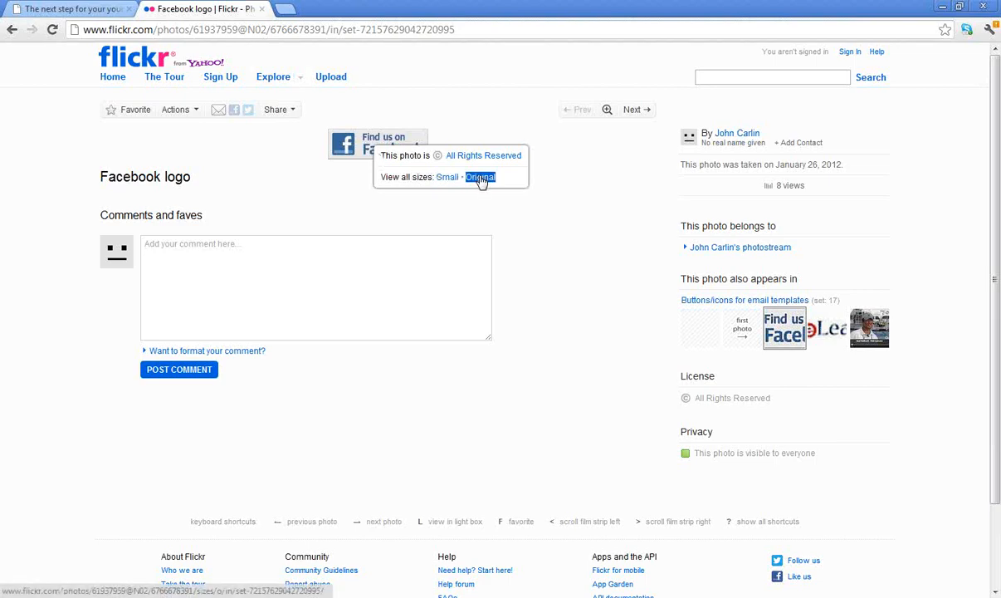
{"action": "left_click", "coordinate": [481, 177]}
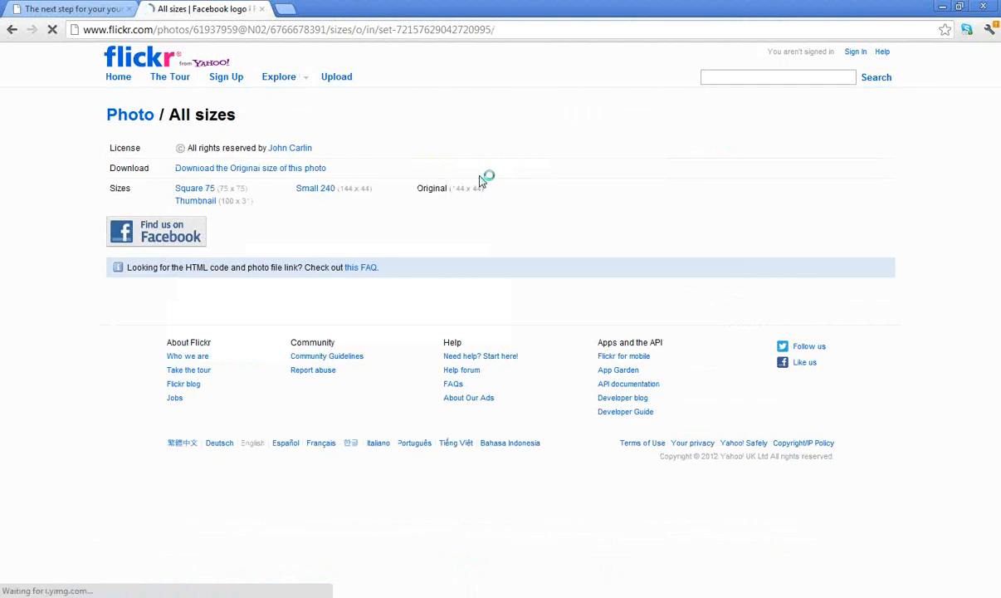
Copy the Facebook logo's image URL and check it by opening it in a new browser tab
{"action": "right_click", "coordinate": [193, 230]}
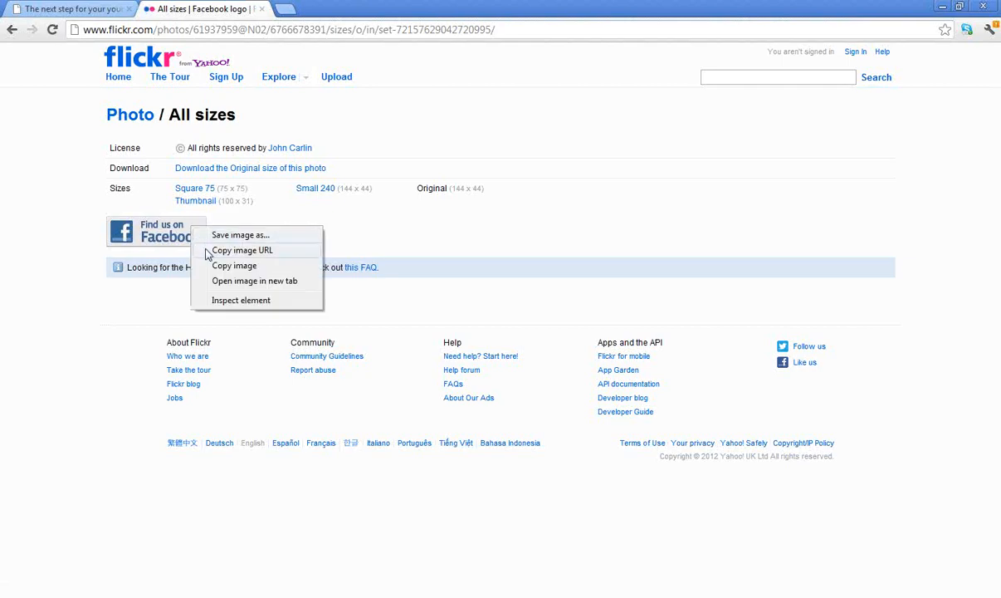
{"action": "left_click", "coordinate": [242, 250]}
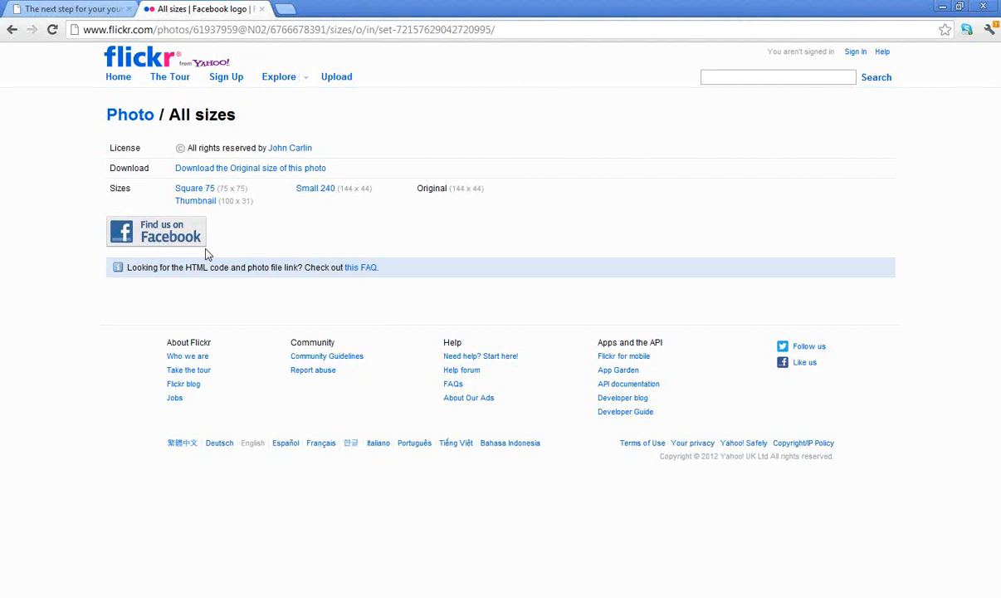
{"action": "key", "text": "ctrl+t"}
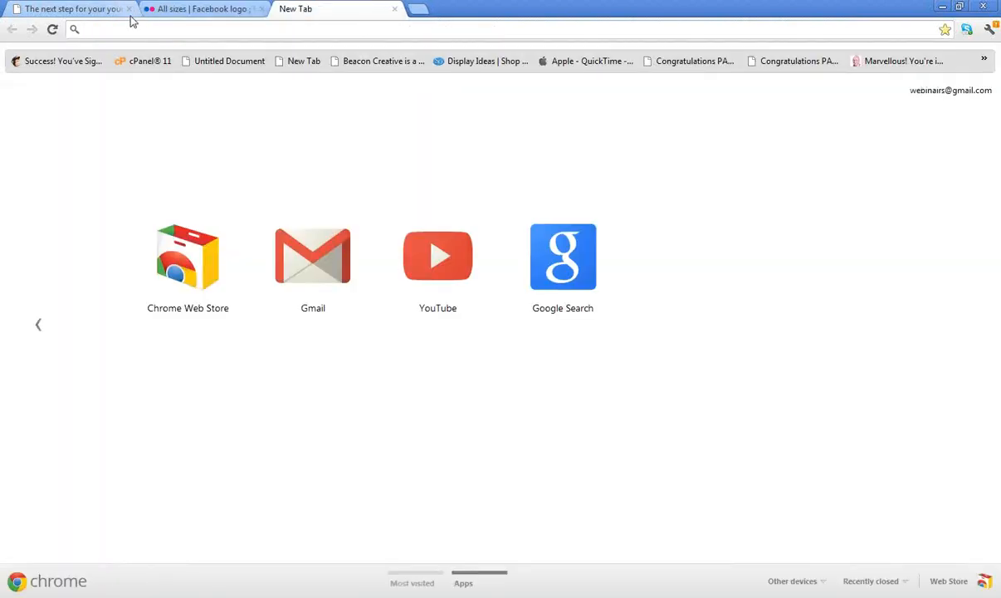
{"action": "key", "text": "ctrl+v"}
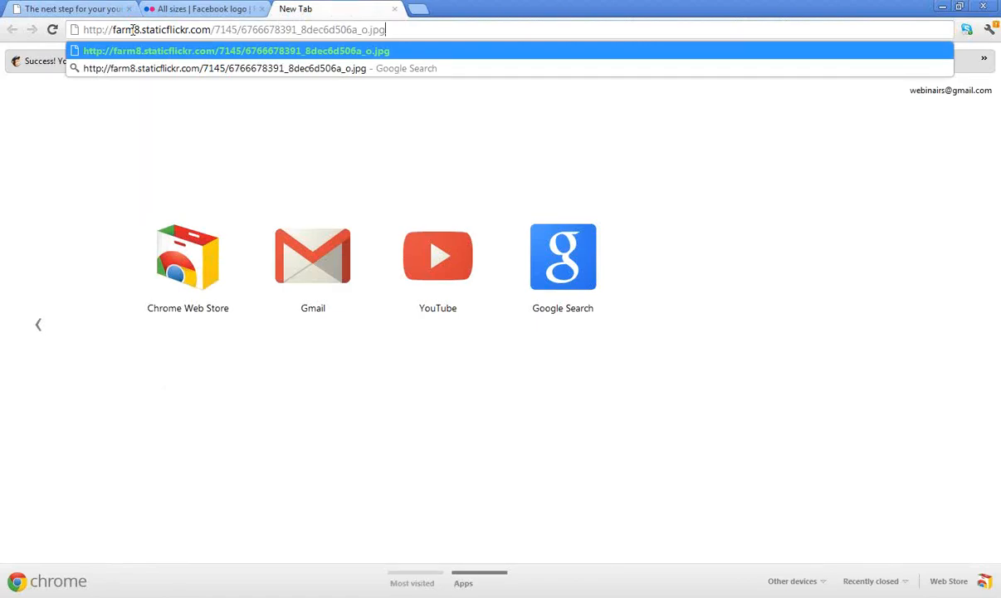
{"action": "key", "text": "Return"}
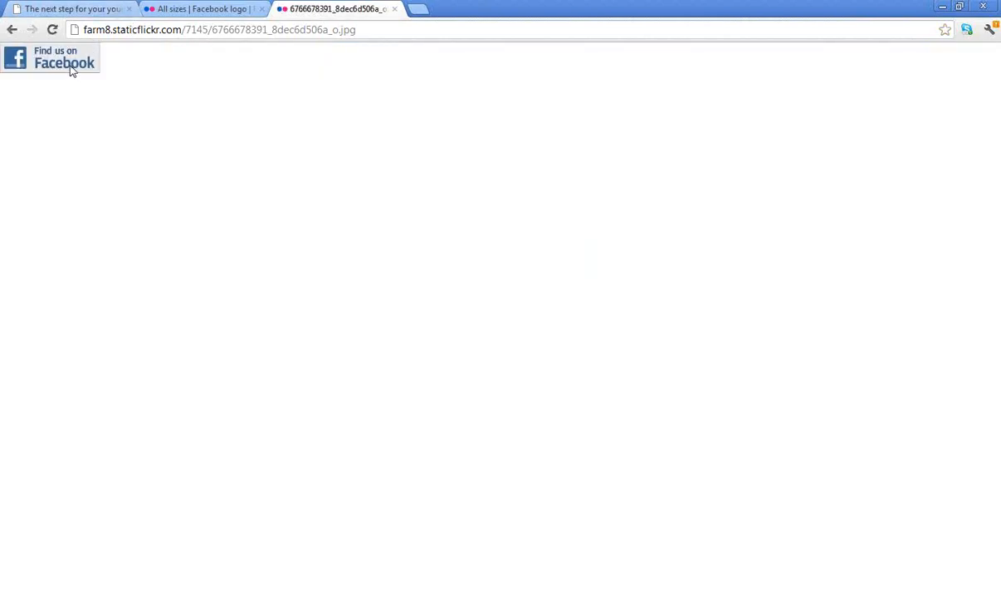
Return to the logo's Flickr "All sizes" page and copy the image URL of the Facebook logo
{"action": "left_click", "coordinate": [200, 9]}
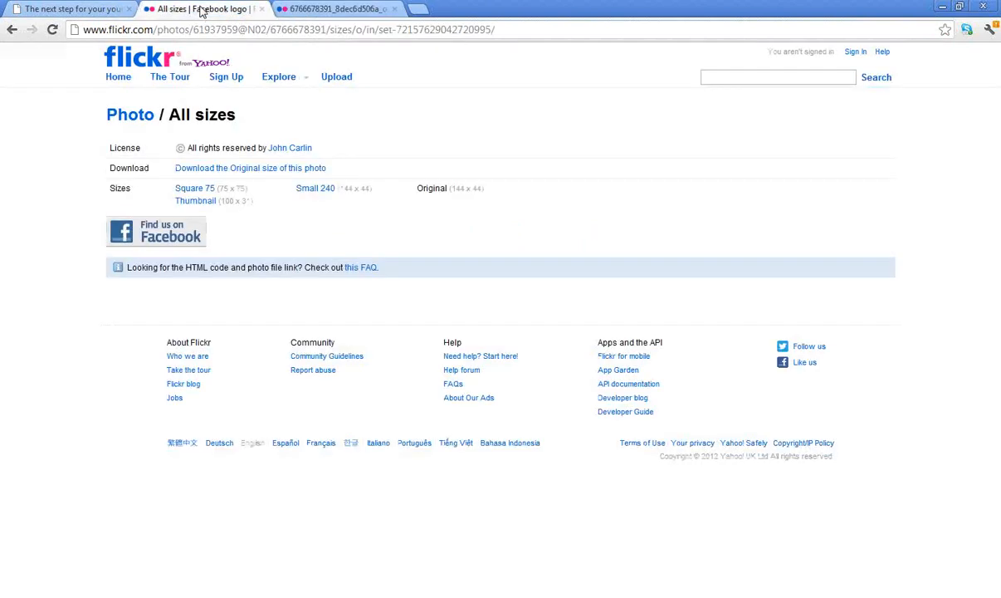
{"action": "right_click", "coordinate": [197, 234]}
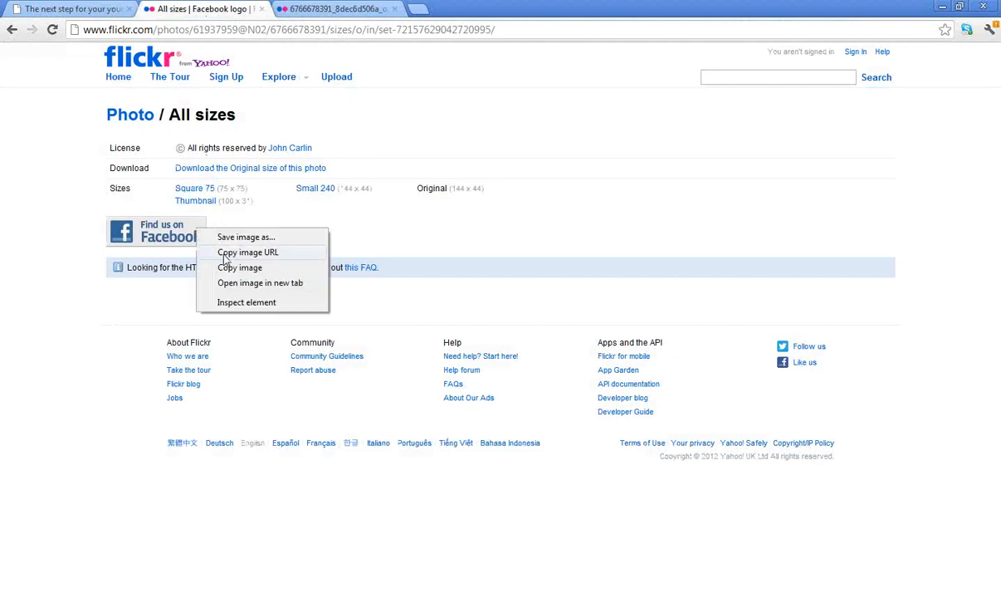
{"action": "left_click", "coordinate": [224, 254]}
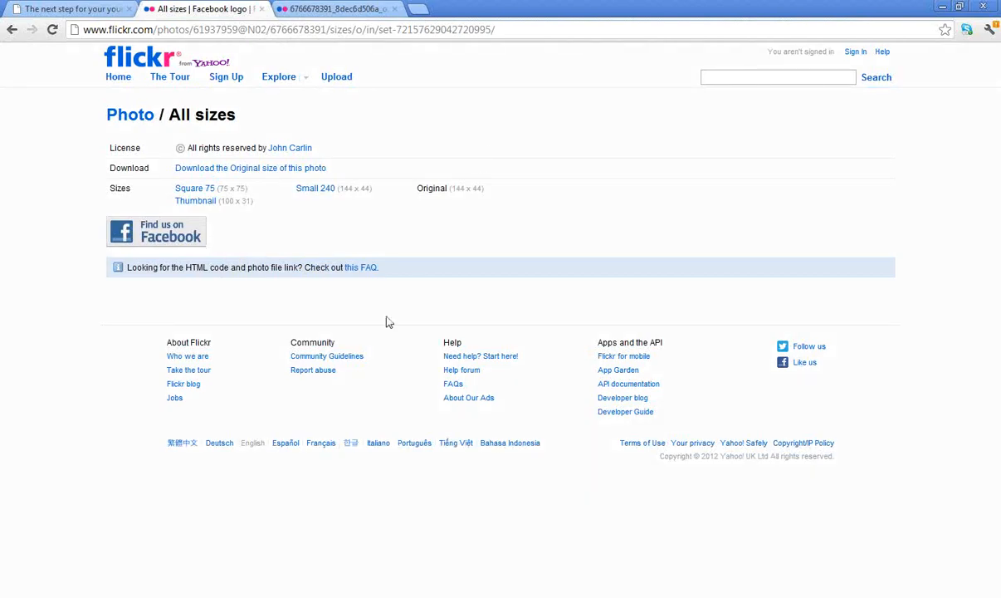
Switch to the Outlook message and insert the Facebook logo from its copied image URL on the empty line below "Your Next Adventure?"
{"action": "mouse_move", "coordinate": [321, 597]}
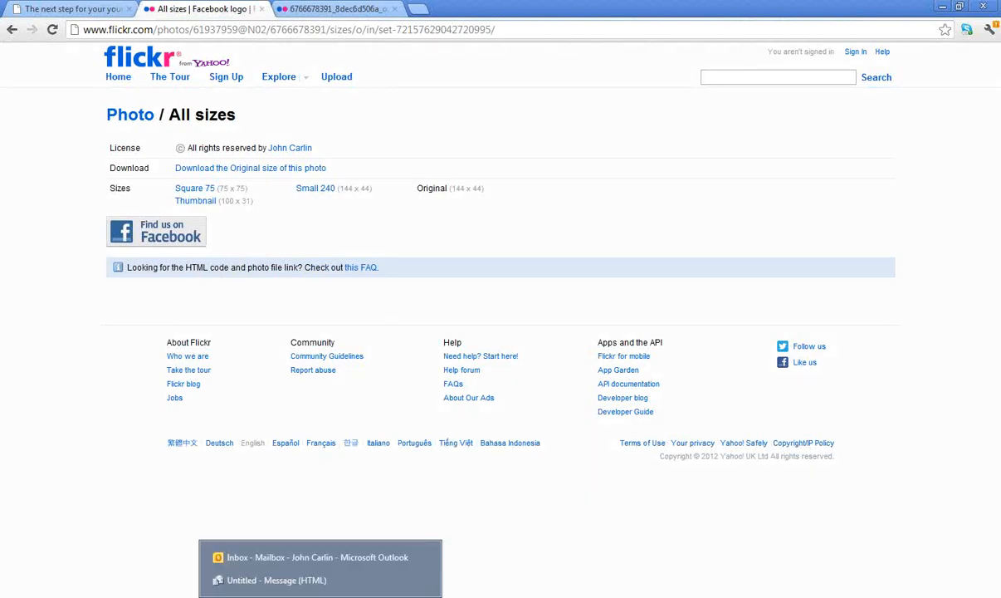
{"action": "left_click", "coordinate": [313, 579]}
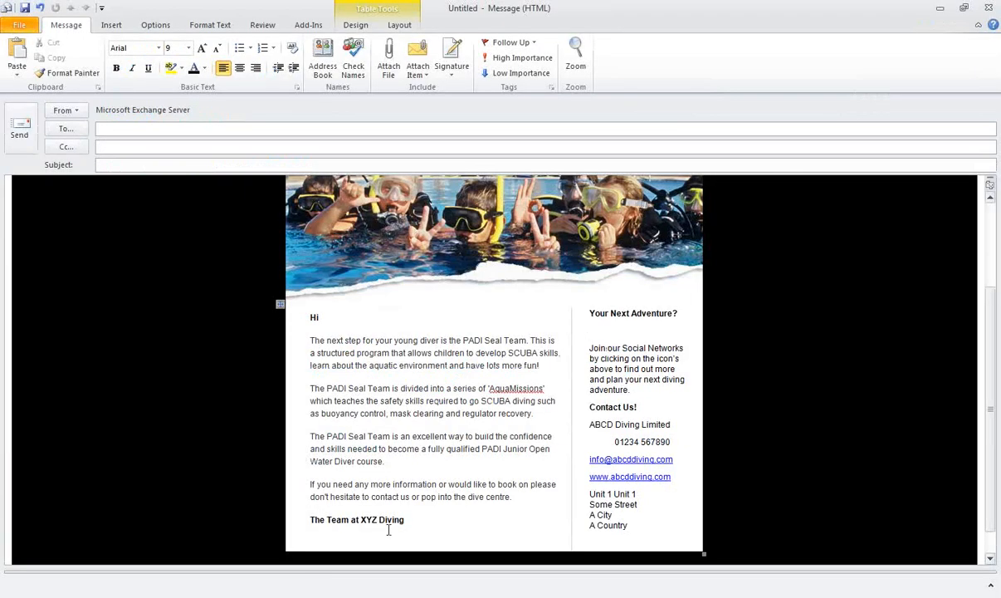
{"action": "left_click", "coordinate": [597, 333]}
{"action": "left_click", "coordinate": [112, 25]}
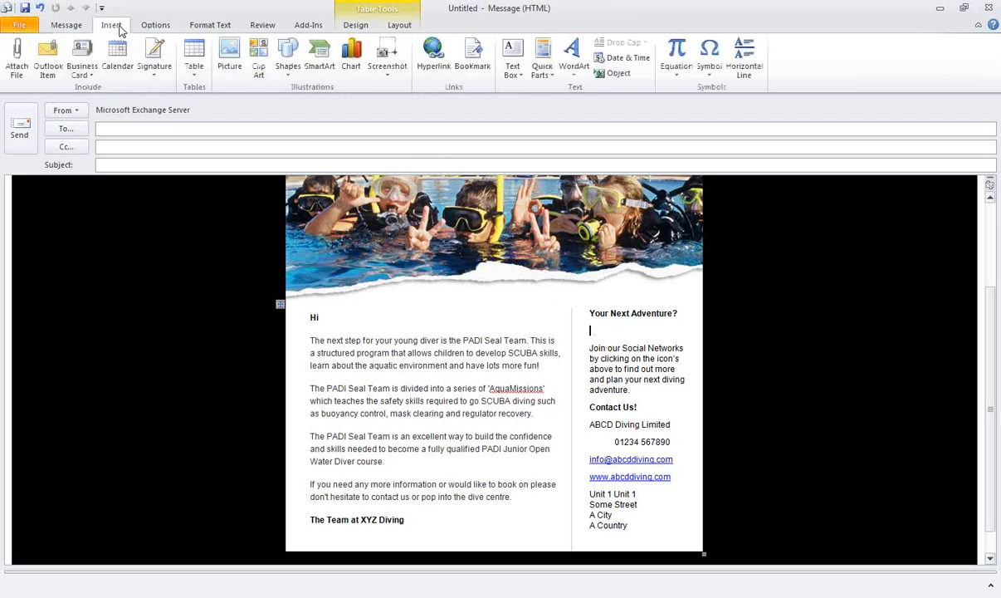
{"action": "left_click", "coordinate": [225, 62]}
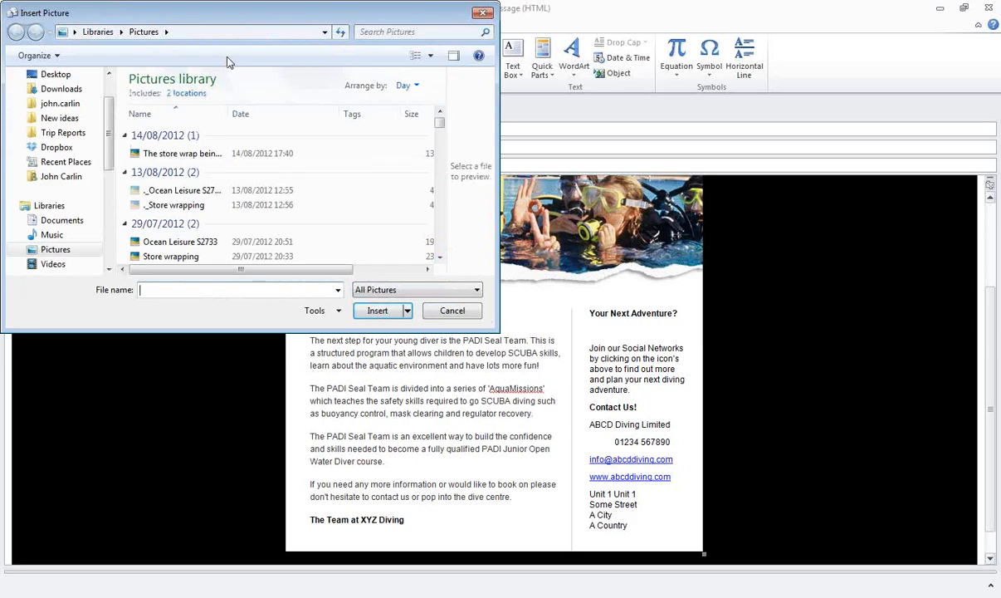
{"action": "left_click_drag", "start_coordinate": [107, 126], "coordinate": [114, 229]}
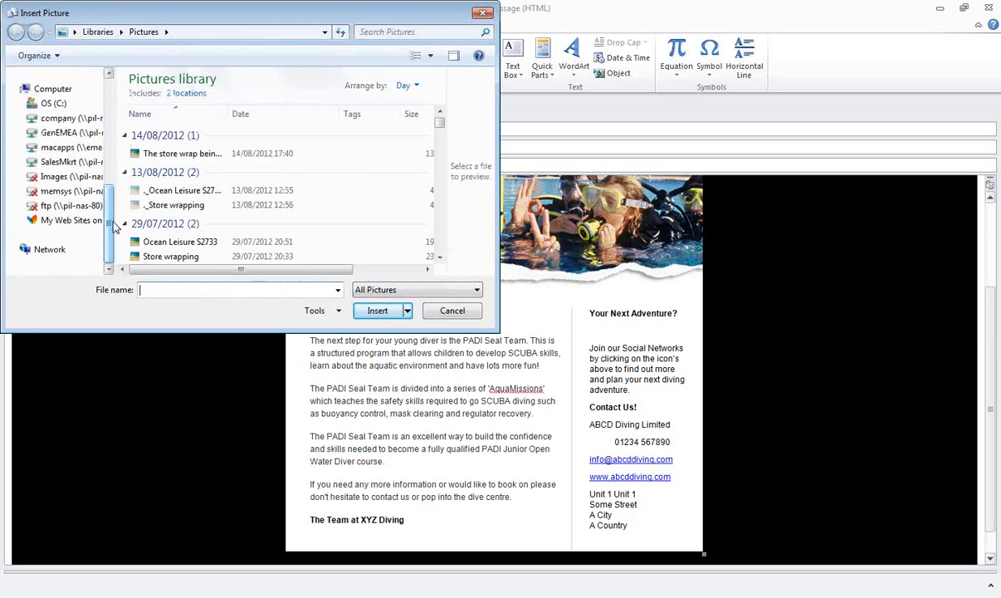
{"action": "left_click", "coordinate": [69, 253]}
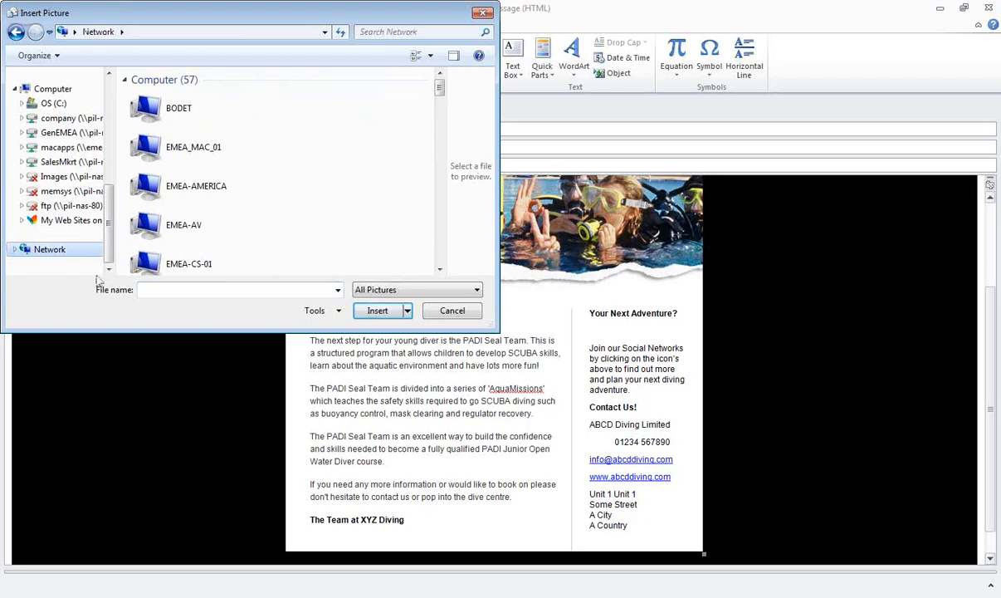
{"action": "left_click", "coordinate": [167, 289]}
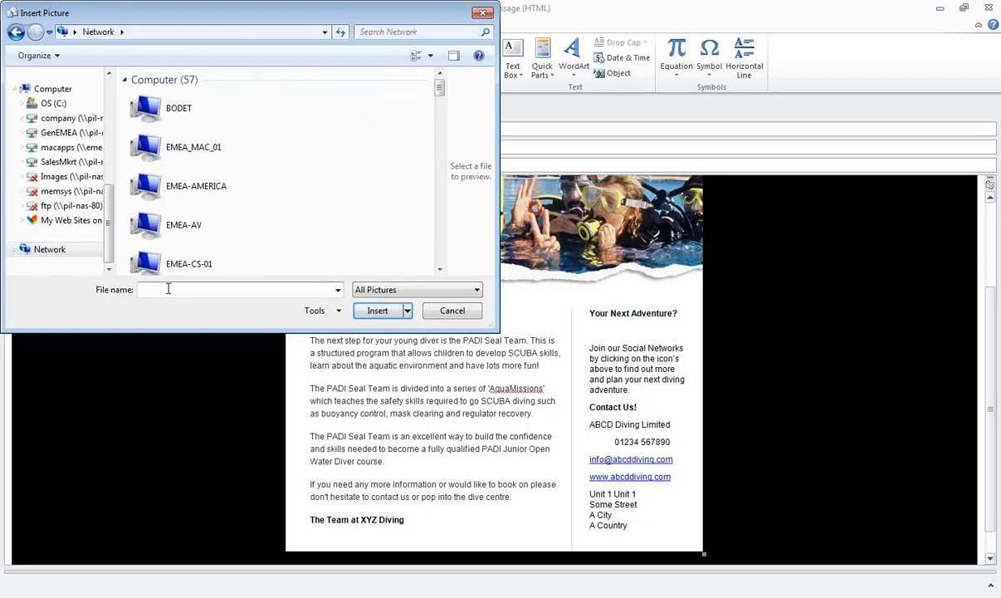
{"action": "key", "text": "ctrl+v"}
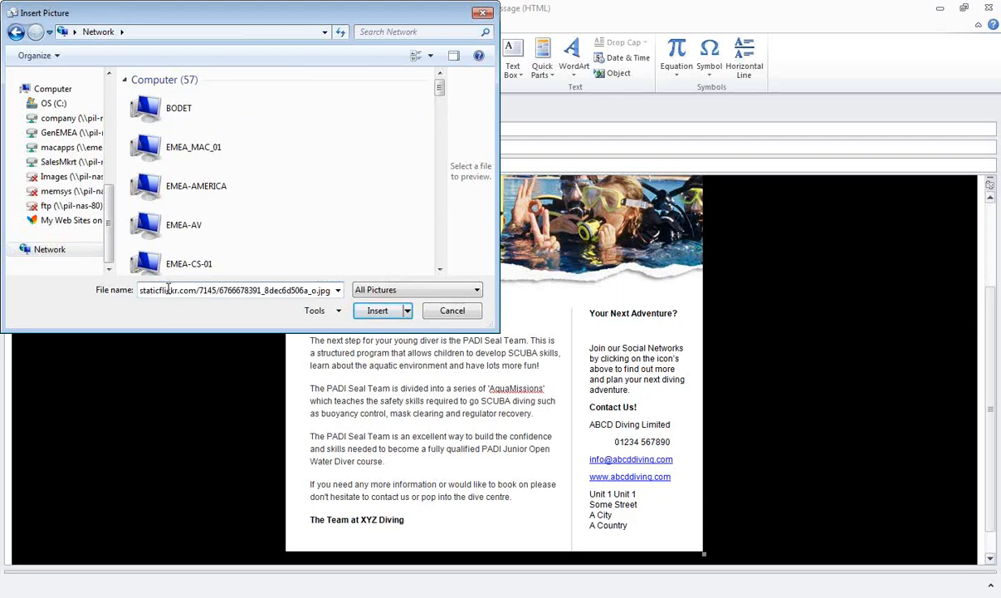
{"action": "left_click", "coordinate": [378, 312]}
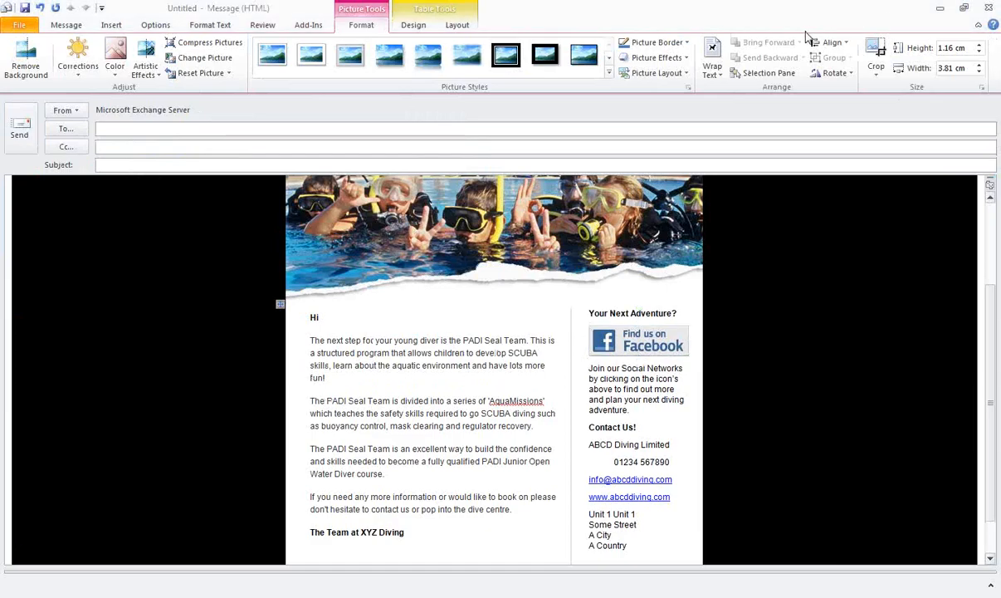
{"action": "left_click", "coordinate": [656, 343]}
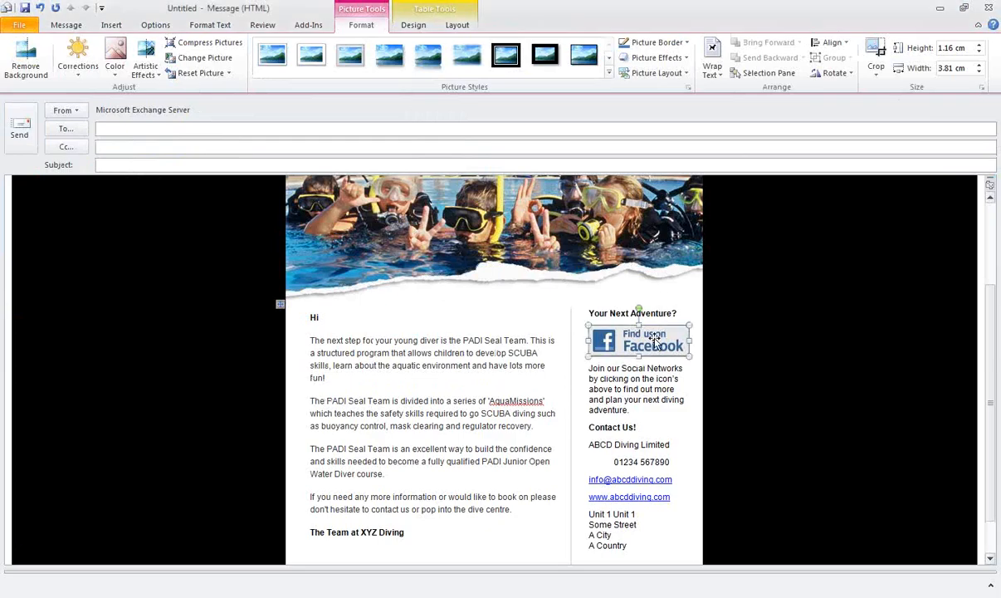
{"action": "right_click", "coordinate": [656, 343]}
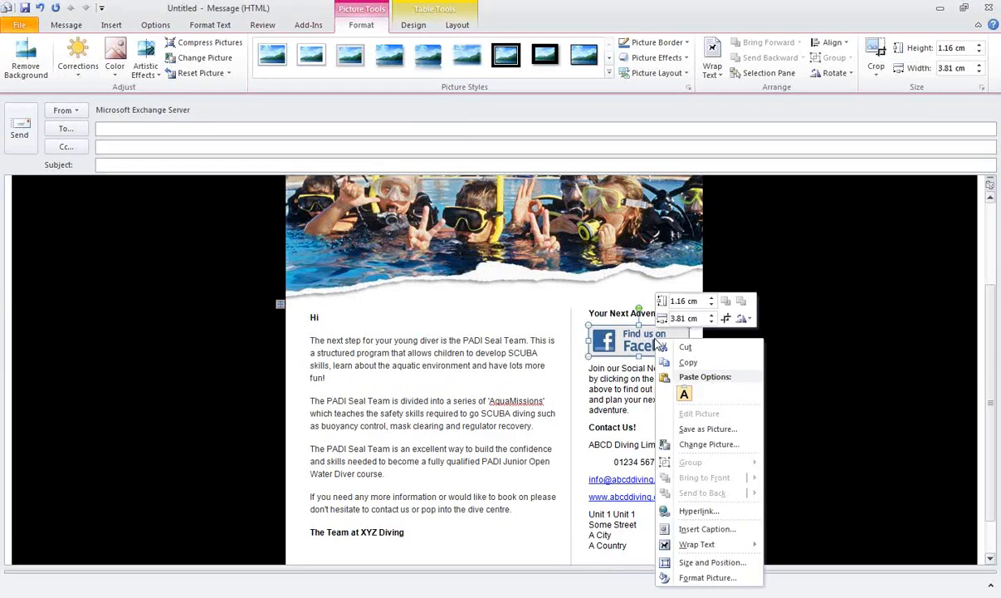
{"action": "left_click", "coordinate": [717, 511]}
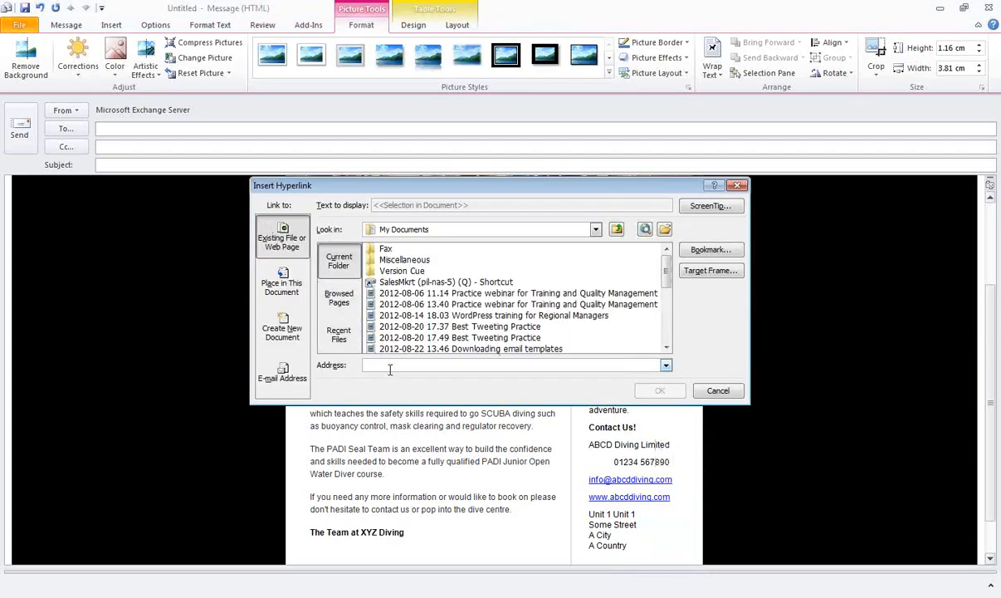
{"action": "type", "text": "htt"}
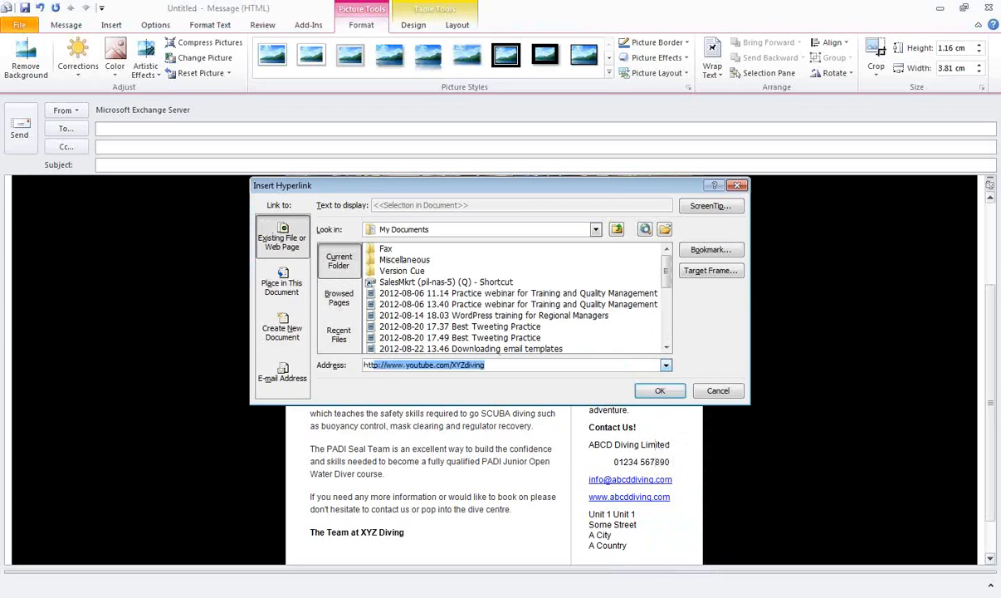
{"action": "type", "text": "p://www.facebook"}
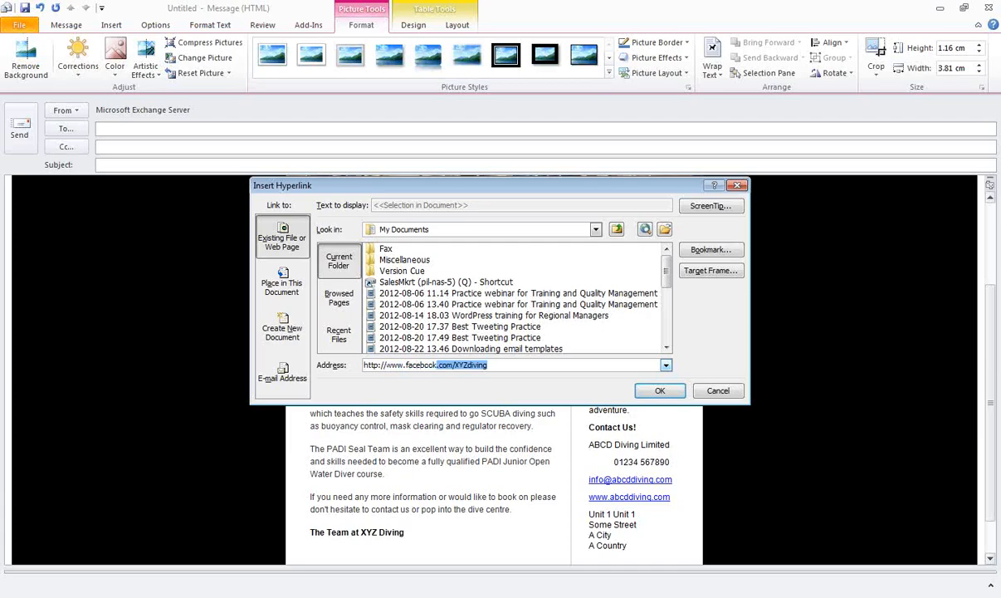
{"action": "key", "text": "End"}
{"action": "left_click", "coordinate": [652, 389]}
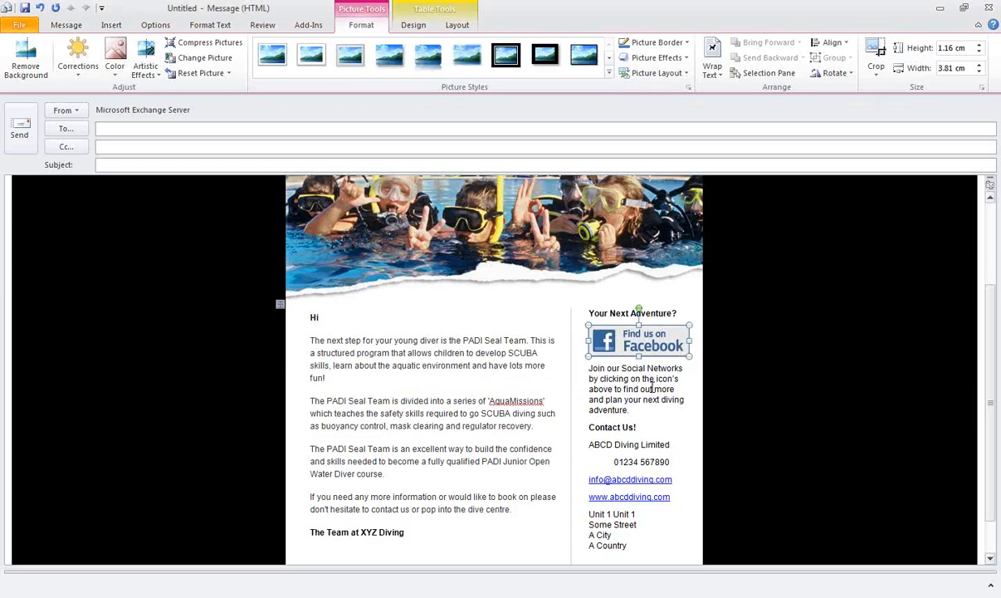
Replace "ABCD" with "XYZ" in the company name under "Contact Us!"
{"action": "left_click", "coordinate": [640, 445]}
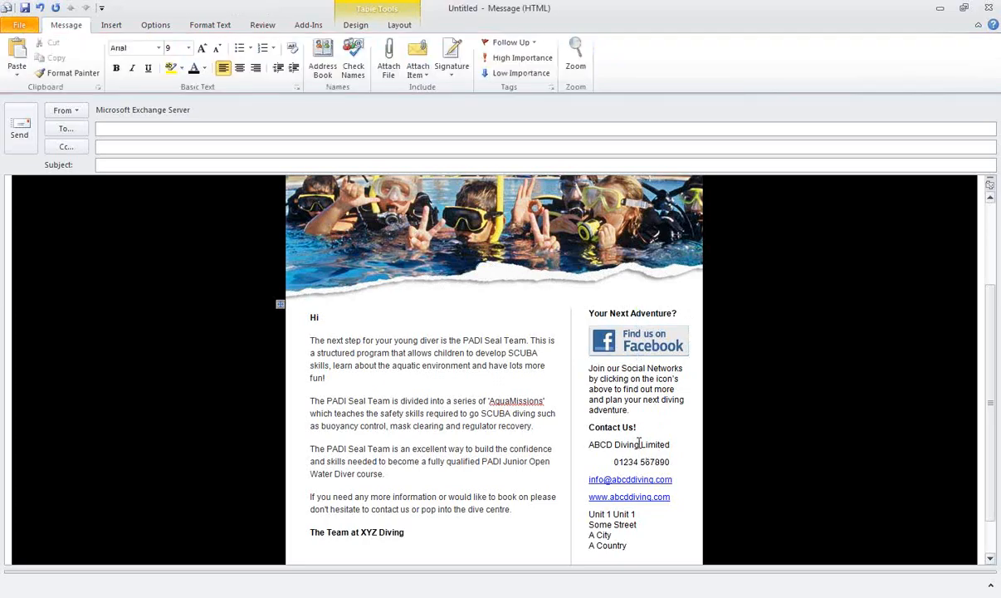
{"action": "key", "text": "Delete"}
{"action": "key", "text": "Delete"}
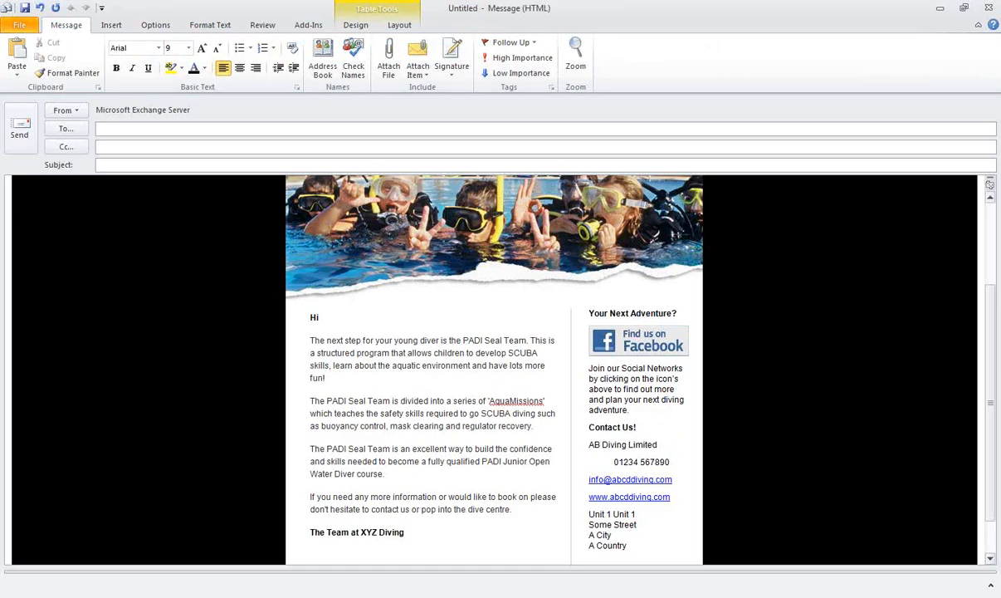
{"action": "key", "text": "BackSpace"}
{"action": "key", "text": "BackSpace"}
{"action": "type", "text": "XYZ"}
Remove the indent in front of the phone number under "Contact Us!", keeping it on its own line below the company name
{"action": "key", "text": "Down"}
{"action": "key", "text": "Down"}
{"action": "key", "text": "Up"}
{"action": "key", "text": "Right"}
{"action": "key", "text": "Right"}
{"action": "key", "text": "Right"}
{"action": "key", "text": "Right"}
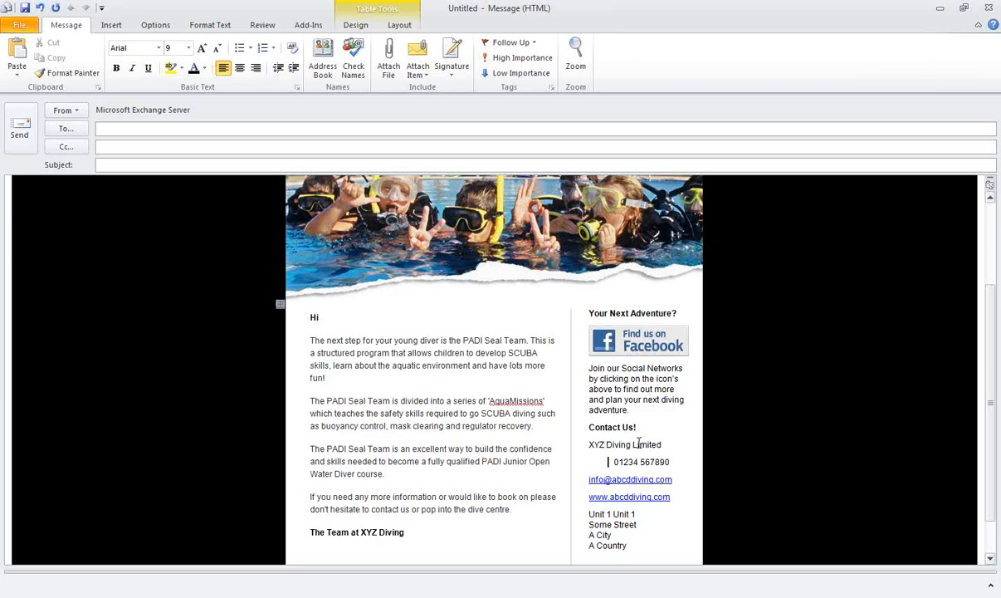
{"action": "key", "text": "BackSpace"}
{"action": "key", "text": "BackSpace"}
{"action": "key", "text": "BackSpace"}
{"action": "key", "text": "BackSpace"}
{"action": "key", "text": "BackSpace"}
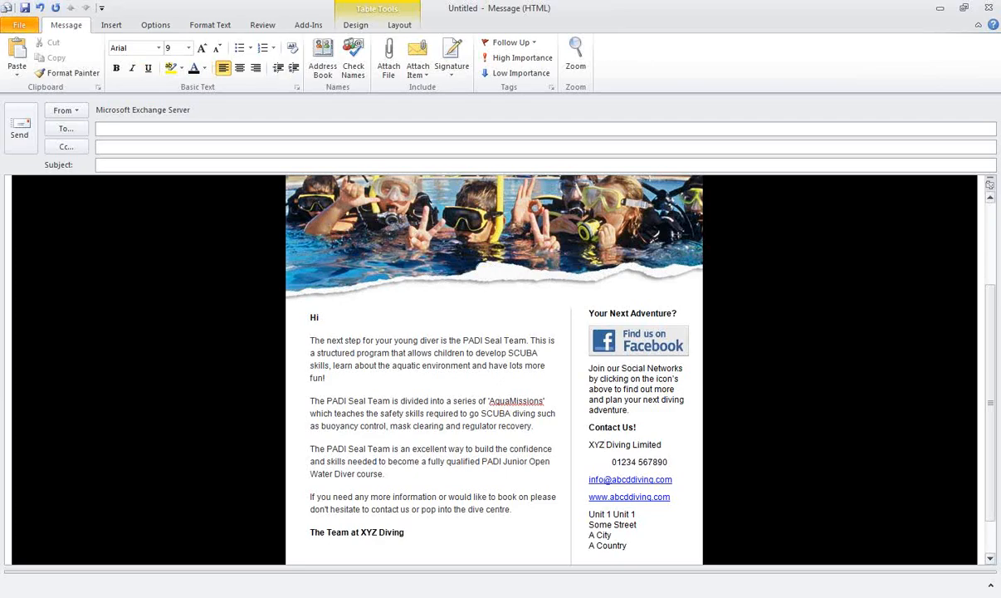
{"action": "key", "text": "BackSpace"}
{"action": "key", "text": "BackSpace"}
{"action": "key", "text": "BackSpace"}
{"action": "key", "text": "BackSpace"}
{"action": "key", "text": "BackSpace"}
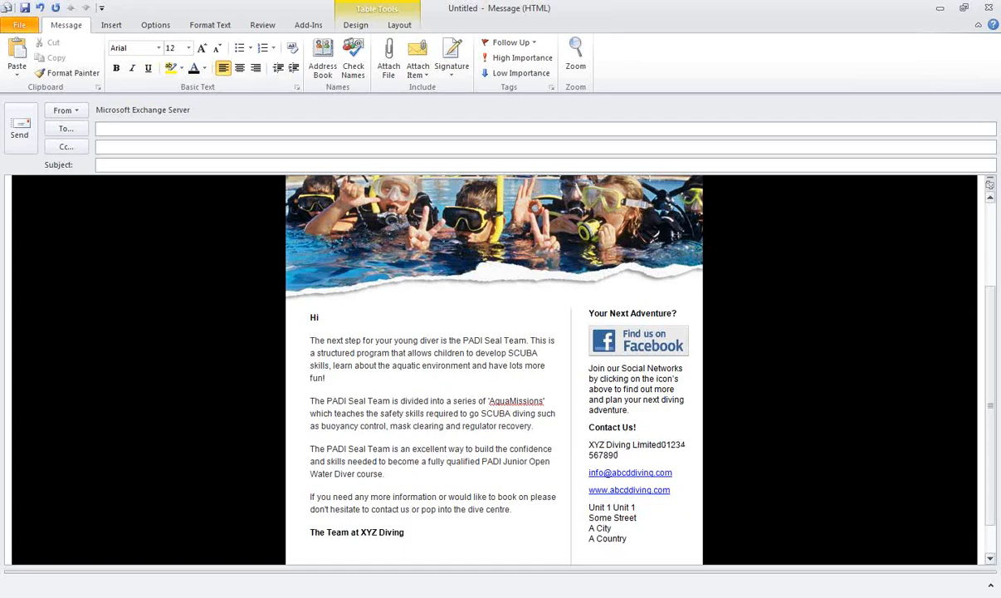
{"action": "key", "text": "Return"}
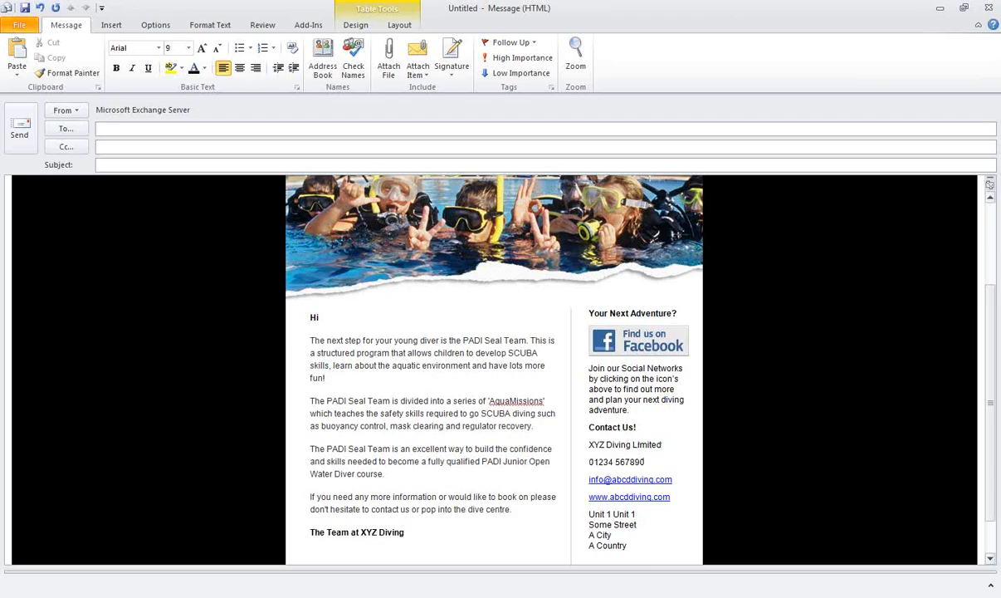
Replace the placeholder phone number under "Contact Us!" with the business's own phone number
{"action": "key", "text": "Right"}
{"action": "key", "text": "Right"}
{"action": "key", "text": "Right"}
{"action": "key", "text": "Right"}
{"action": "key", "text": "Right"}
{"action": "key", "text": "Right"}
{"action": "key", "text": "Right"}
{"action": "key", "text": "Right"}
{"action": "key", "text": "Right"}
{"action": "key", "text": "Right"}
{"action": "key", "text": "BackSpace"}
{"action": "key", "text": "BackSpace"}
{"action": "key", "text": "BackSpace"}
{"action": "key", "text": "BackSpace"}
{"action": "key", "text": "BackSpace"}
{"action": "key", "text": "BackSpace"}
{"action": "key", "text": "BackSpace"}
{"action": "key", "text": "BackSpace"}
{"action": "key", "text": "BackSpace"}
{"action": "key", "text": "BackSpace"}
{"action": "key", "text": "BackSpace"}
{"action": "type", "text": "9876 543210"}
Set the message subject to "The next step is the PADI Seal Team course" and copy that text
{"action": "left_click_drag", "start_coordinate": [1000, 369], "coordinate": [998, 403]}
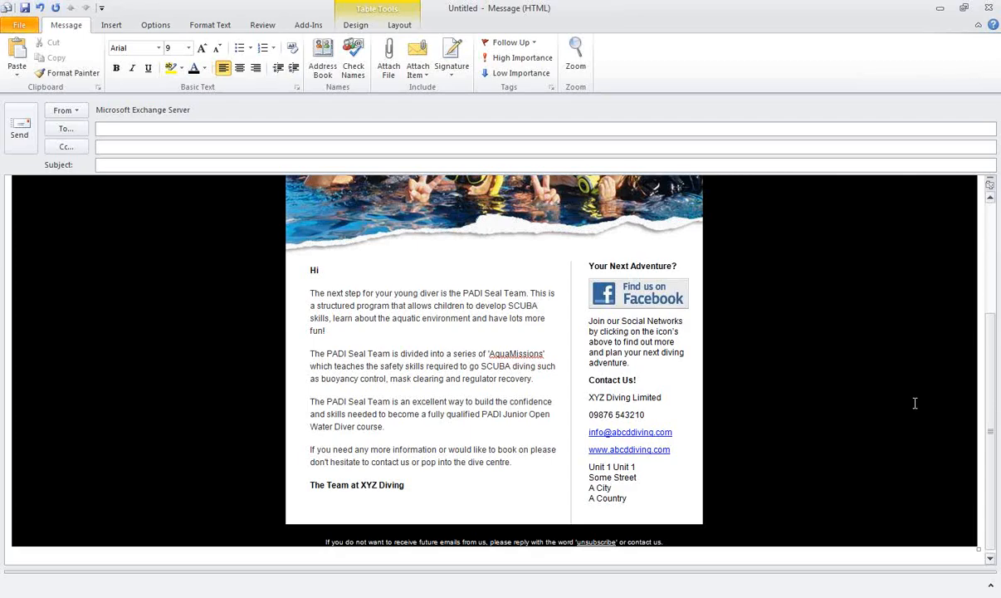
{"action": "left_click", "coordinate": [171, 165]}
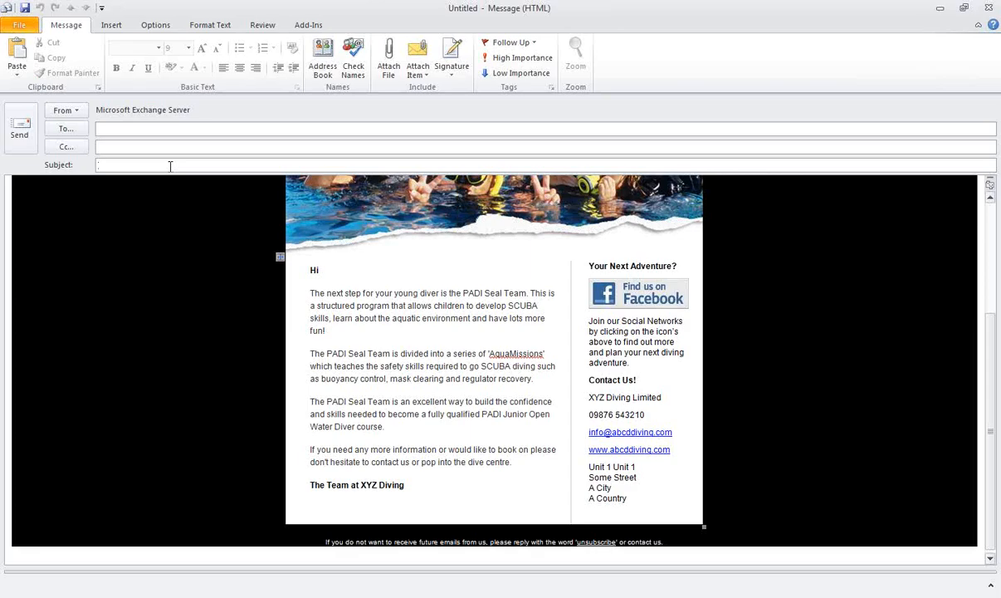
{"action": "type", "text": "The next step is the PADI Seal"}
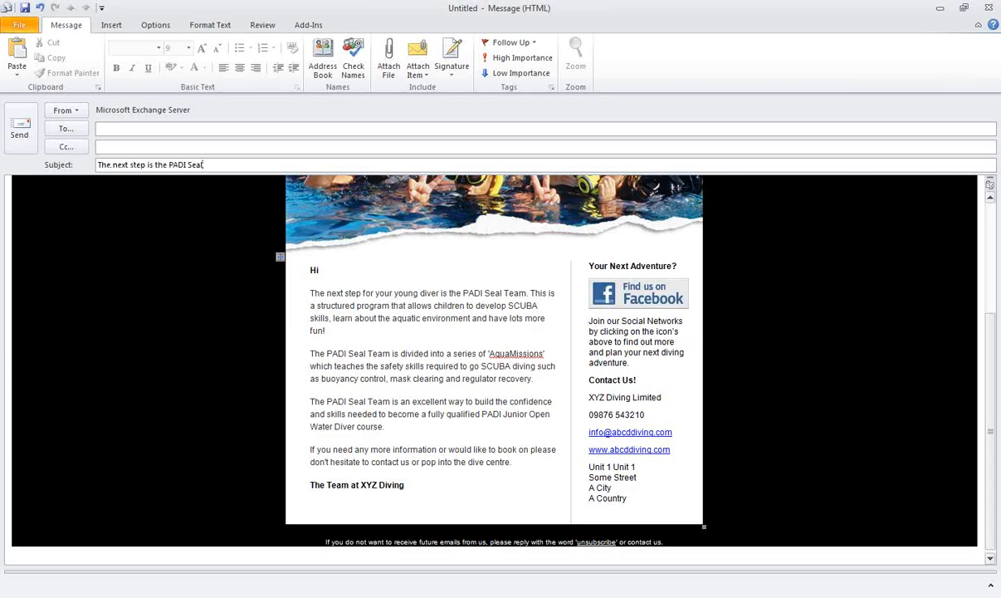
{"action": "type", "text": " Team coure"}
{"action": "key", "text": "BackSpace"}
{"action": "type", "text": "se"}
{"action": "left_click_drag", "start_coordinate": [277, 165], "coordinate": [97, 165]}
{"action": "key", "text": "ctrl+c"}
{"action": "left_click", "coordinate": [166, 207]}
{"action": "left_click", "coordinate": [353, 163]}
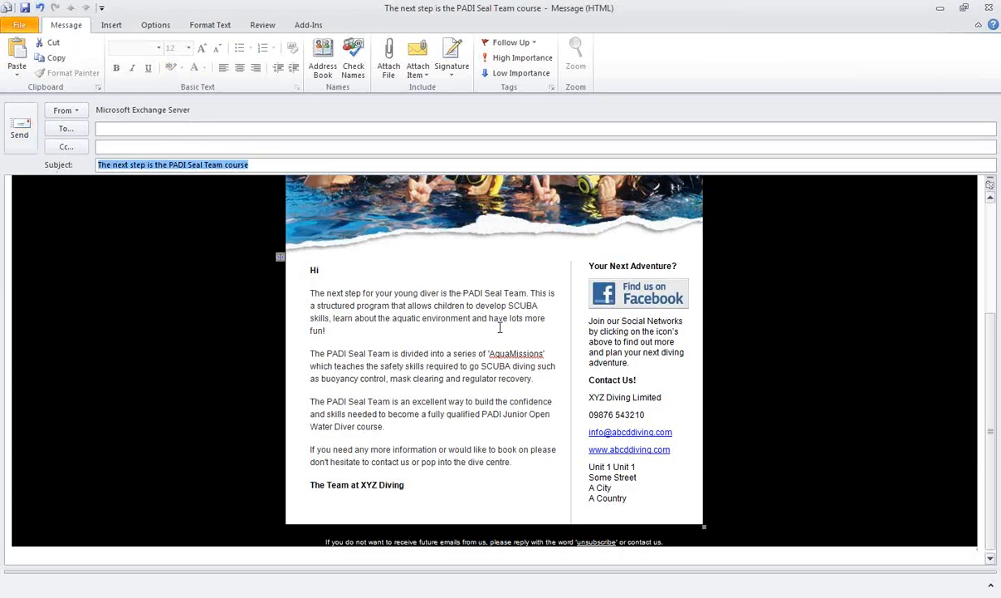
Open the contact e-mail hyperlink for editing and replace "abcd" with "xyz" in its display text
{"action": "left_click", "coordinate": [629, 429]}
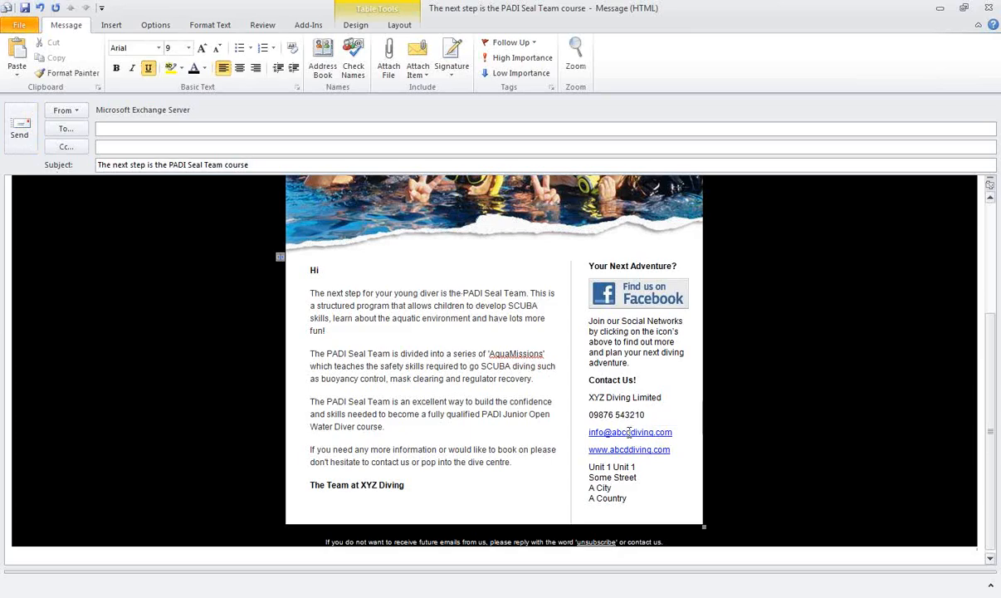
{"action": "right_click", "coordinate": [629, 436]}
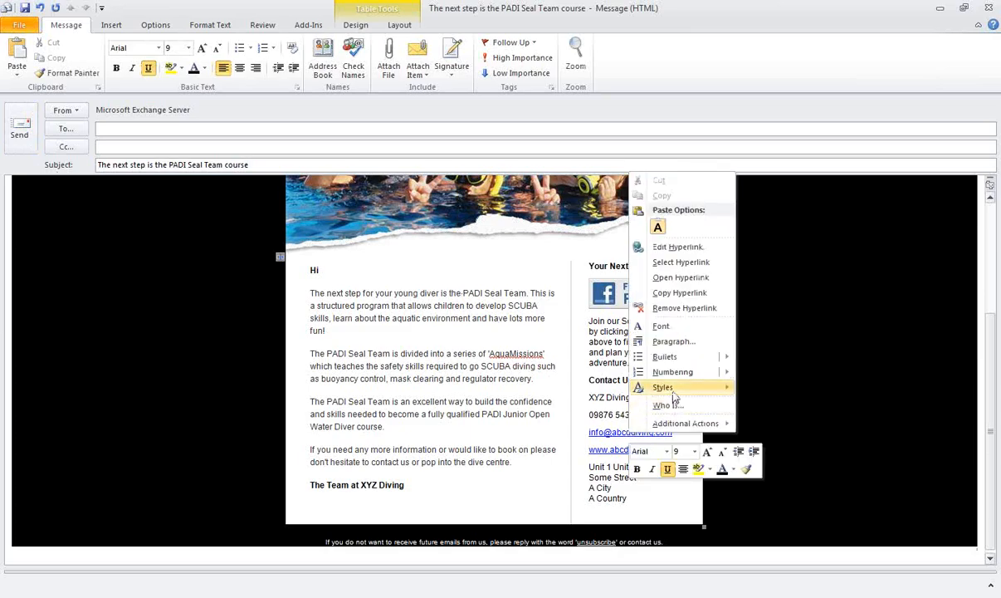
{"action": "left_click", "coordinate": [688, 249]}
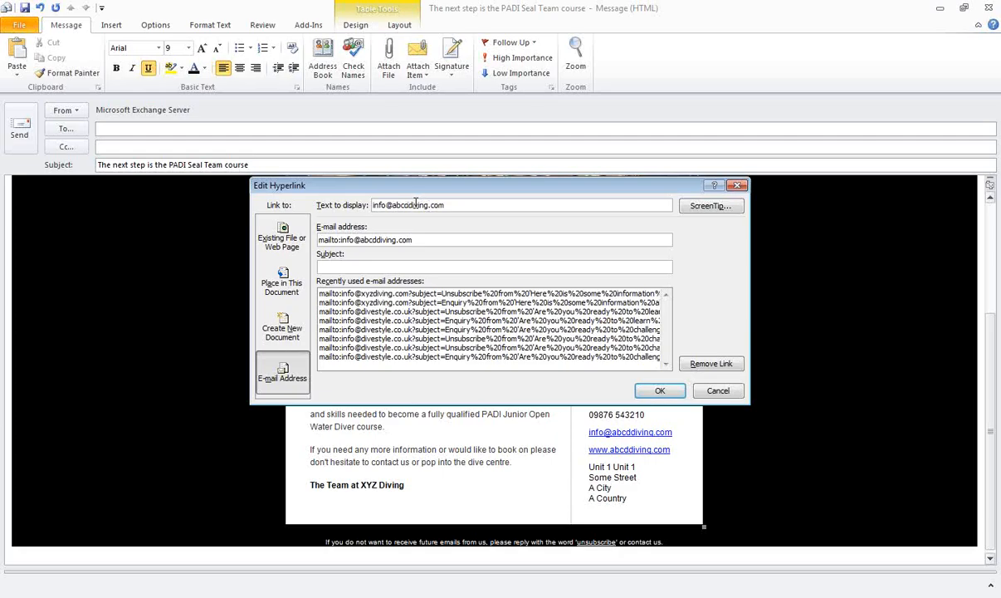
{"action": "key", "text": "BackSpace"}
{"action": "key", "text": "BackSpace"}
{"action": "key", "text": "BackSpace"}
{"action": "key", "text": "BackSpace"}
{"action": "type", "text": "xyz"}
Replace "abcd" with "xyz" in the target address of the contact e-mail hyperlink
{"action": "left_click", "coordinate": [421, 240]}
{"action": "key", "text": "BackSpace"}
{"action": "key", "text": "BackSpace"}
{"action": "key", "text": "BackSpace"}
{"action": "key", "text": "BackSpace"}
{"action": "type", "text": "xyz"}
Give the contact e-mail link the subject "Enquiry from 'The next step is the PADI Seal Team course' email" and apply the hyperlink changes
{"action": "type", "text": "E"}
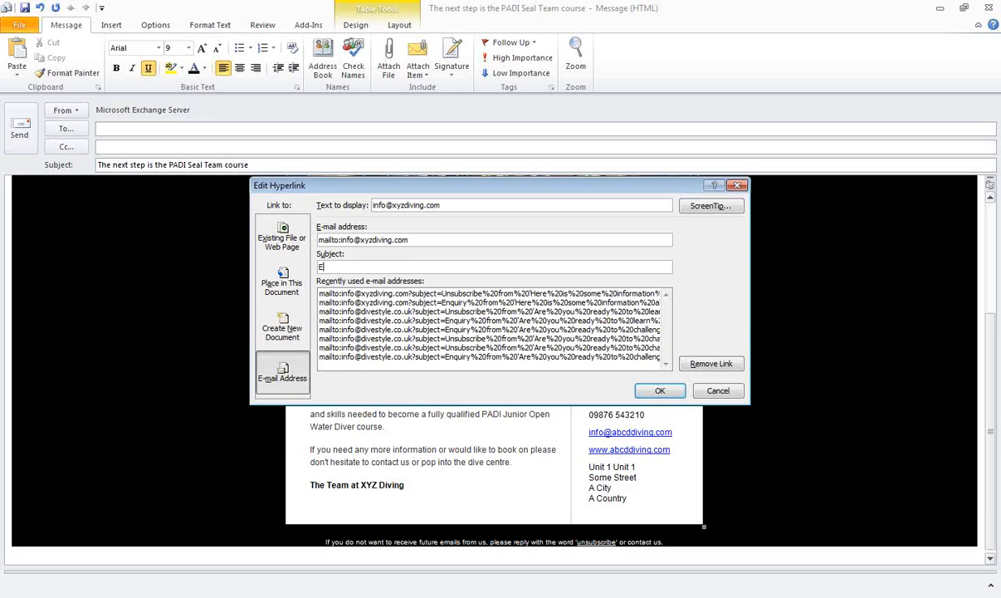
{"action": "type", "text": "nquiry from '"}
{"action": "key", "text": "ctrl+v"}
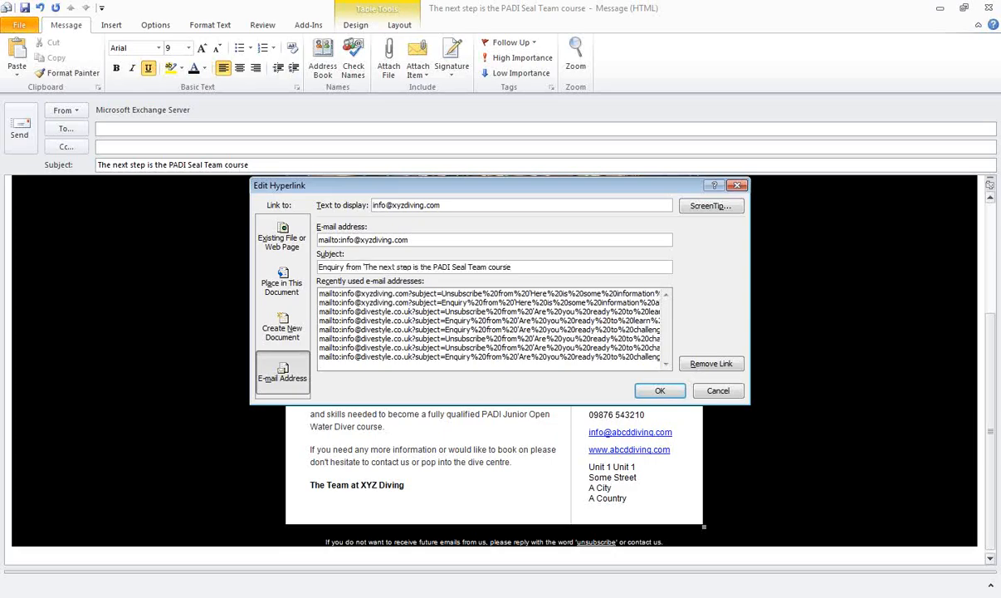
{"action": "type", "text": "' email"}
{"action": "key", "text": "BackSpace"}
{"action": "left_click", "coordinate": [661, 391]}
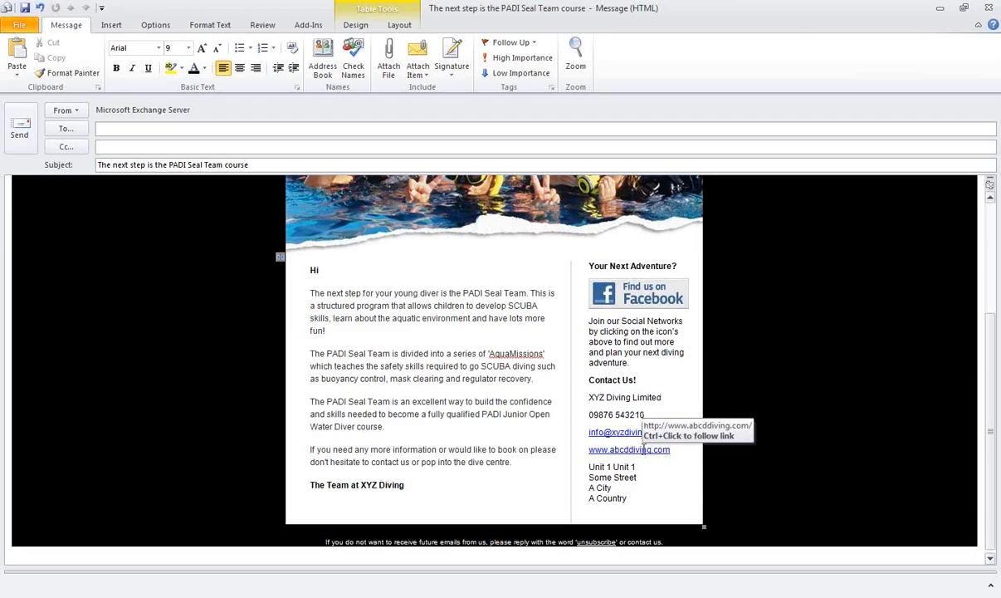
{"action": "left_click", "coordinate": [643, 449]}
{"action": "right_click", "coordinate": [644, 449]}
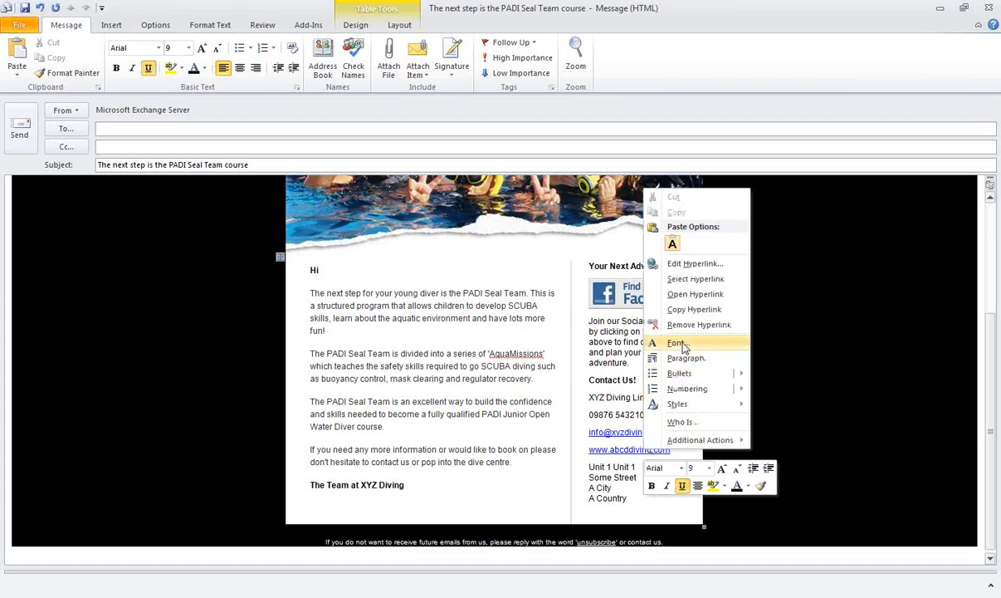
{"action": "left_click", "coordinate": [694, 263]}
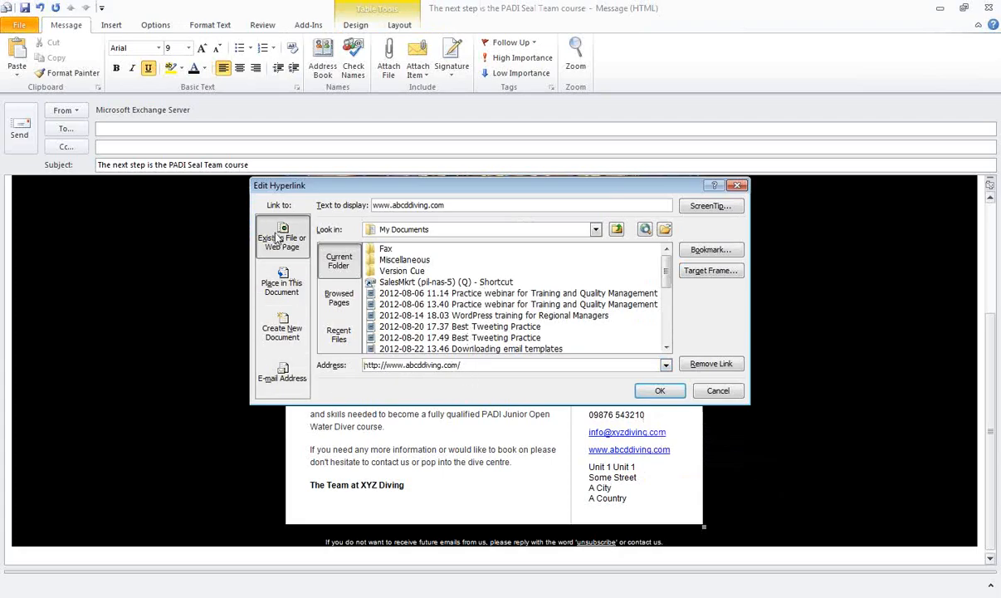
{"action": "left_click", "coordinate": [407, 205]}
{"action": "key", "text": "BackSpace"}
{"action": "key", "text": "BackSpace"}
{"action": "key", "text": "BackSpace"}
{"action": "key", "text": "BackSpace"}
{"action": "type", "text": "xyz"}
{"action": "left_click", "coordinate": [421, 365]}
{"action": "key", "text": "BackSpace"}
{"action": "key", "text": "BackSpace"}
{"action": "key", "text": "BackSpace"}
{"action": "key", "text": "BackSpace"}
{"action": "type", "text": "xyz"}
{"action": "left_click", "coordinate": [535, 365]}
{"action": "left_click", "coordinate": [656, 392]}
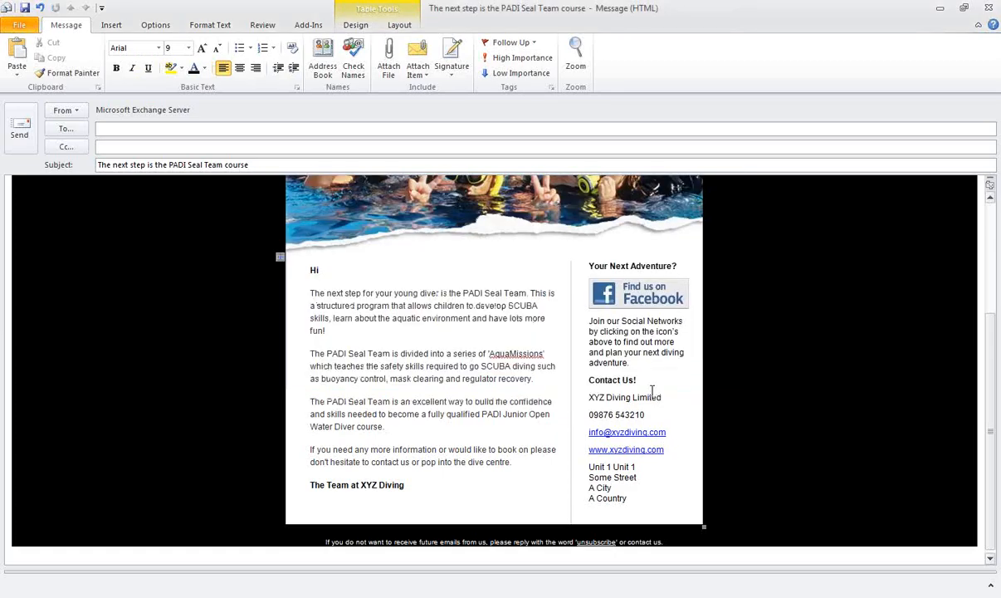
{"action": "mouse_move", "coordinate": [647, 452]}
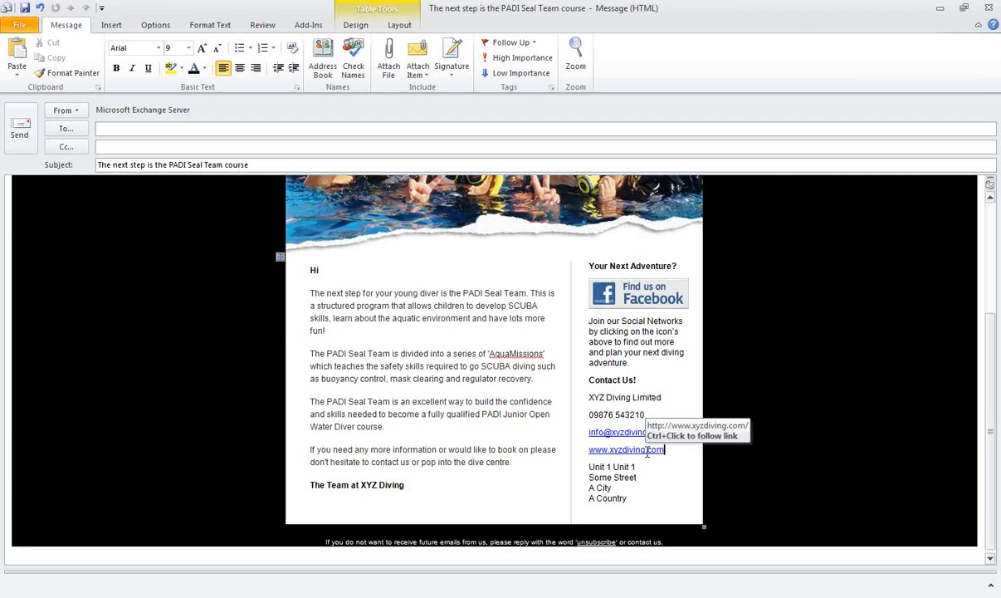
Remove the duplicated unit text from the contact address and enter the business's own unit number
{"action": "left_click", "coordinate": [607, 467]}
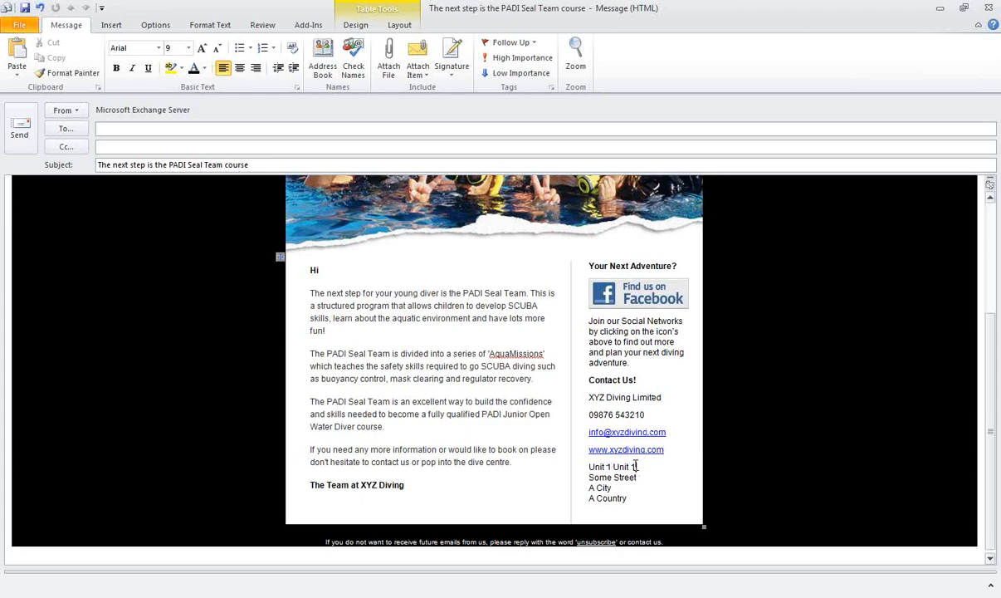
{"action": "left_click", "coordinate": [636, 466]}
{"action": "key", "text": "BackSpace"}
{"action": "key", "text": "BackSpace"}
{"action": "key", "text": "BackSpace"}
{"action": "key", "text": "BackSpace"}
{"action": "key", "text": "BackSpace"}
{"action": "key", "text": "BackSpace"}
{"action": "key", "text": "BackSpace"}
{"action": "type", "text": "0"}
Replace the placeholder street name and city in the contact address with the business's own street and city
{"action": "left_click", "coordinate": [609, 477]}
{"action": "key", "text": "BackSpace"}
{"action": "key", "text": "BackSpace"}
{"action": "key", "text": "BackSpace"}
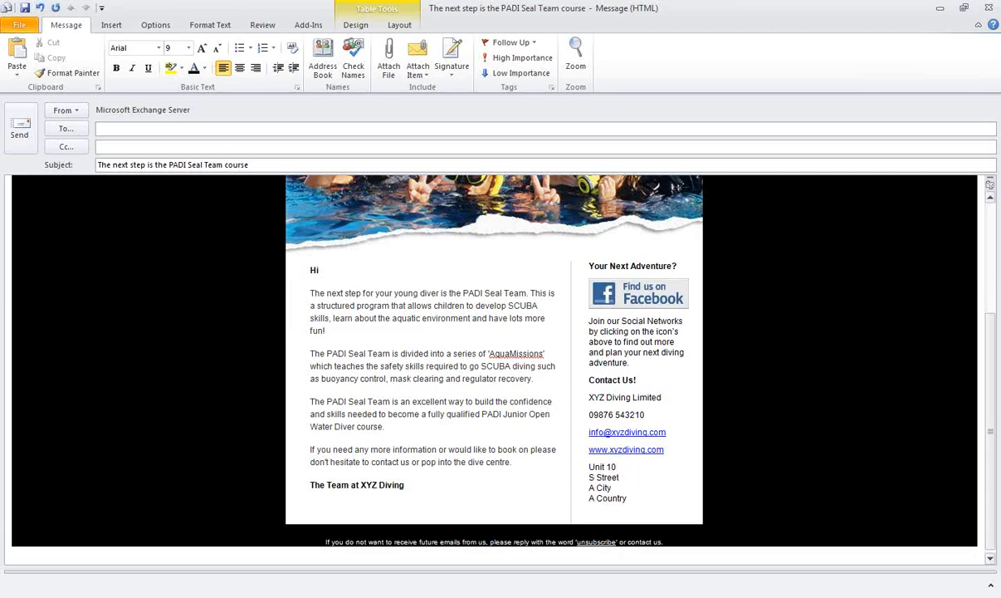
{"action": "type", "text": "CUBA"}
{"action": "left_click", "coordinate": [612, 488]}
{"action": "key", "text": "BackSpace"}
{"action": "key", "text": "BackSpace"}
{"action": "key", "text": "BackSpace"}
{"action": "key", "text": "BackSpace"}
{"action": "key", "text": "BackSpace"}
{"action": "type", "text": "London"}
Replace the placeholder "A Country" line of the contact address with the business's country
{"action": "left_click", "coordinate": [631, 499]}
{"action": "key", "text": "BackSpace"}
{"action": "key", "text": "BackSpace"}
{"action": "key", "text": "BackSpace"}
{"action": "key", "text": "BackSpace"}
{"action": "key", "text": "BackSpace"}
{"action": "key", "text": "BackSpace"}
{"action": "key", "text": "BackSpace"}
{"action": "key", "text": "BackSpace"}
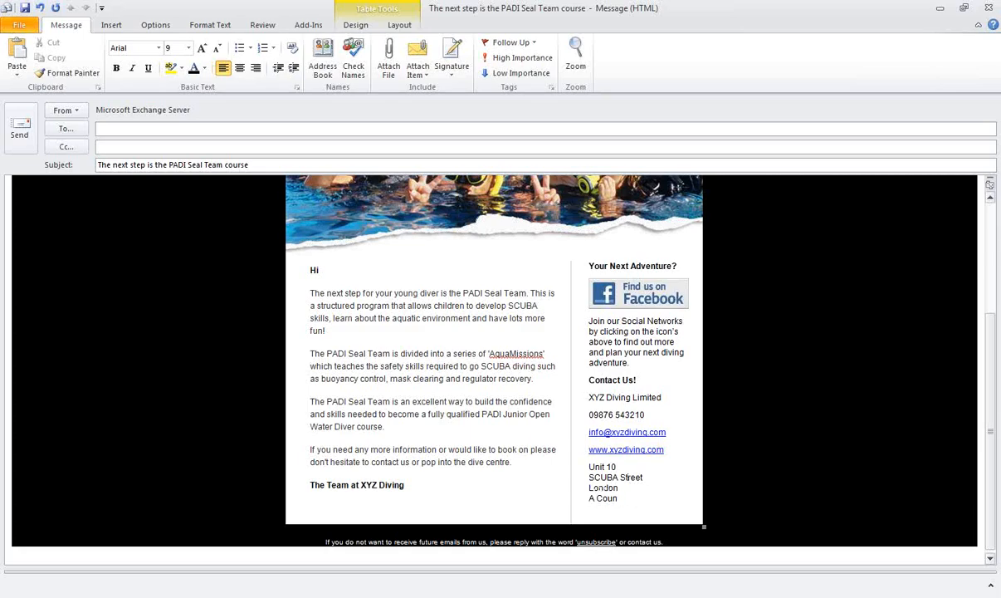
{"action": "key", "text": "BackSpace"}
{"action": "type", "text": "England"}
{"action": "left_click_drag", "start_coordinate": [667, 542], "coordinate": [328, 546]}
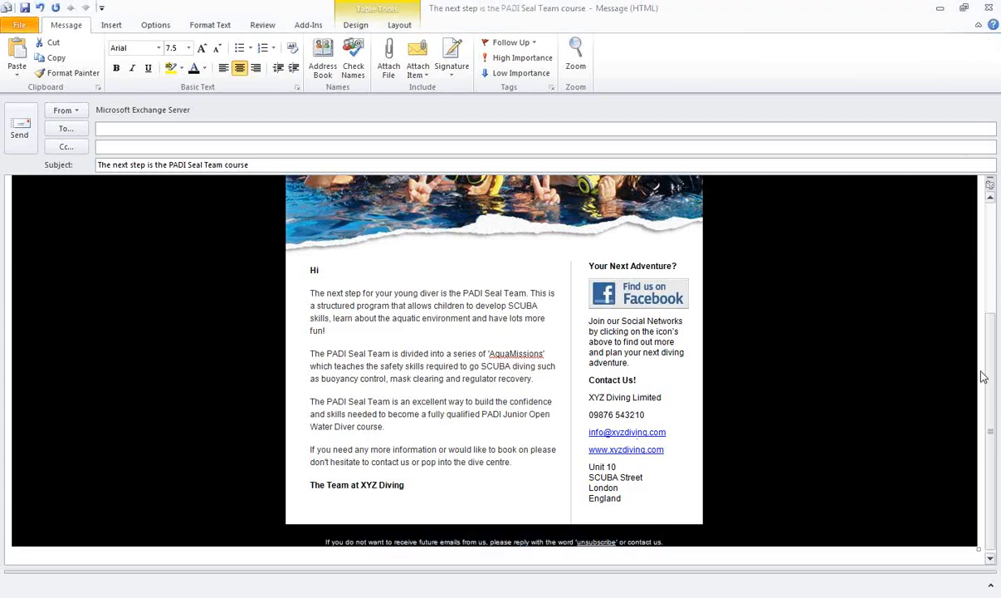
{"action": "left_click", "coordinate": [993, 558]}
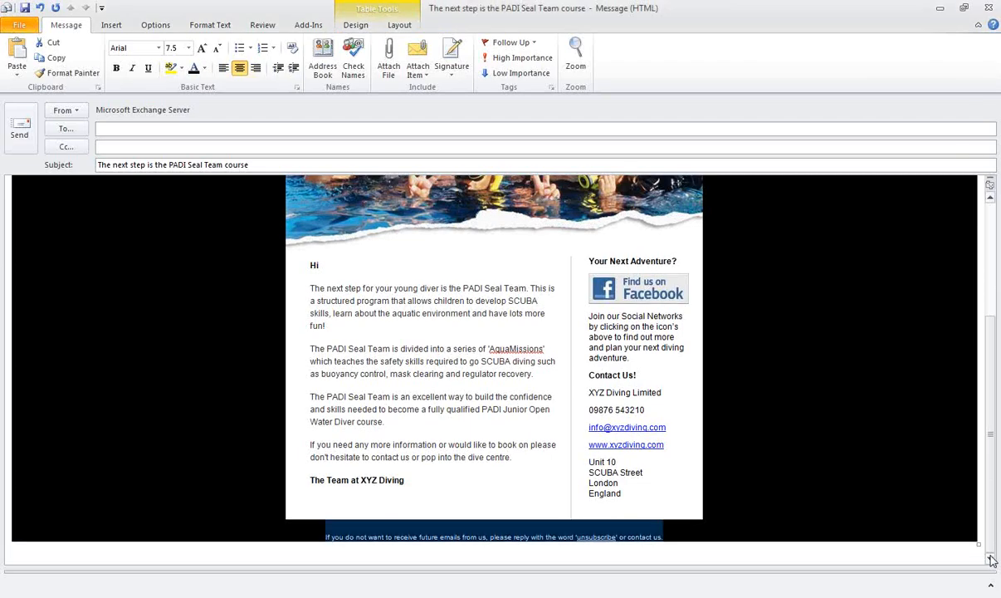
{"action": "left_click", "coordinate": [684, 529]}
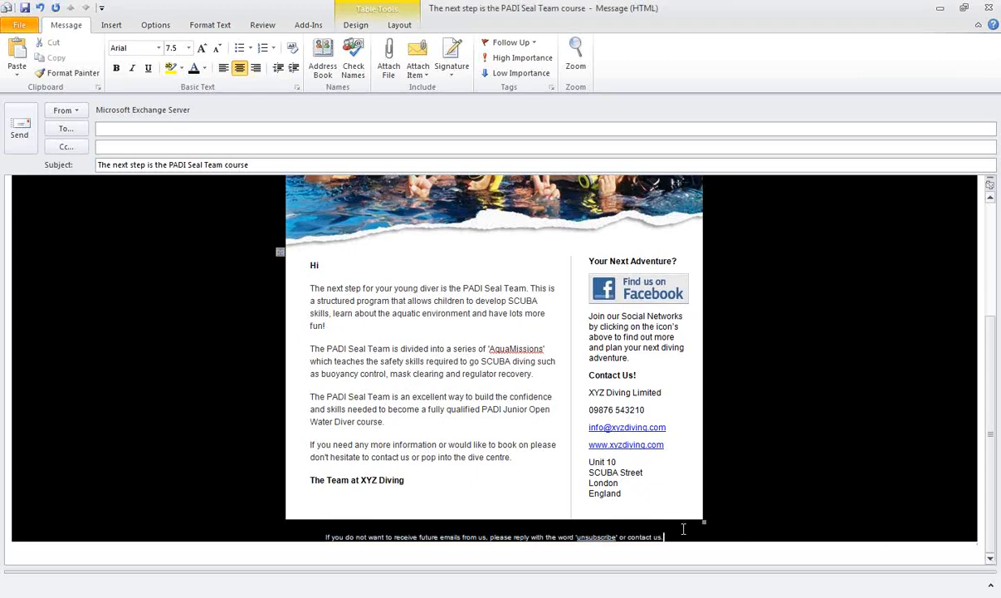
{"action": "left_click_drag", "start_coordinate": [683, 529], "coordinate": [329, 540]}
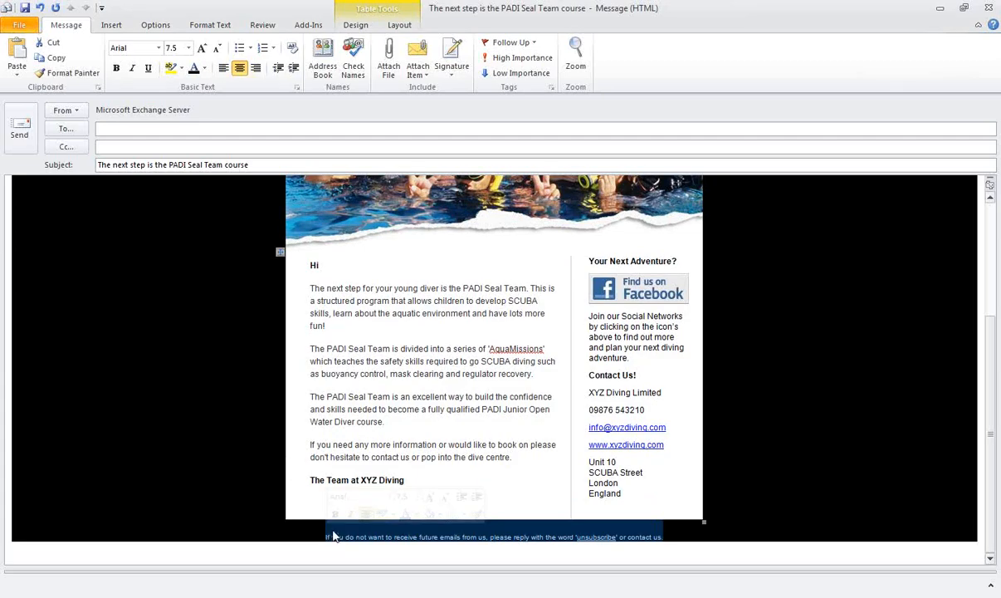
{"action": "left_click", "coordinate": [706, 534]}
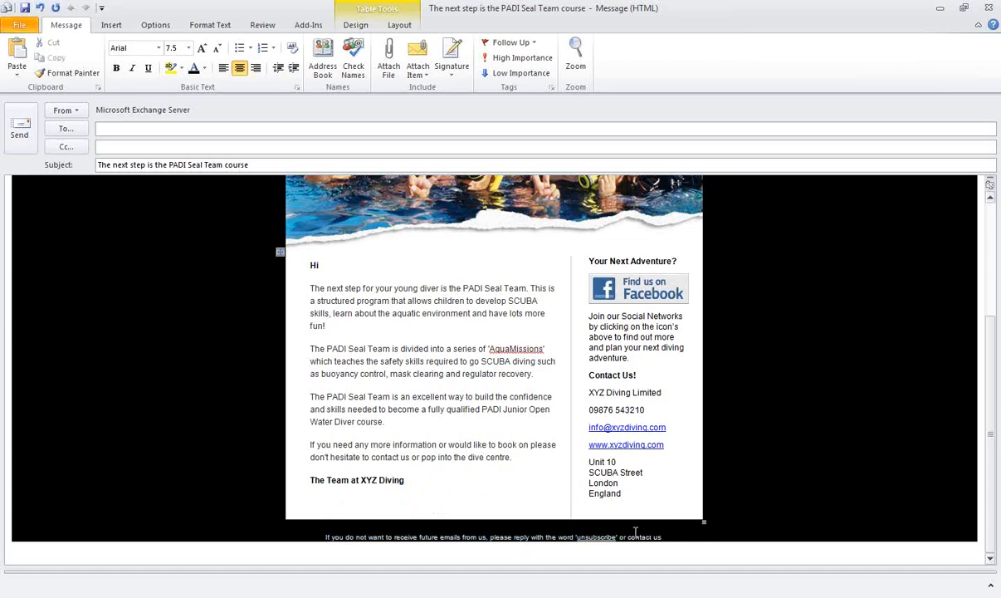
Edit the "unsubscribe" hyperlink in the footer, replacing "abcd" with "xyz" in its e-mail address
{"action": "left_click", "coordinate": [607, 537]}
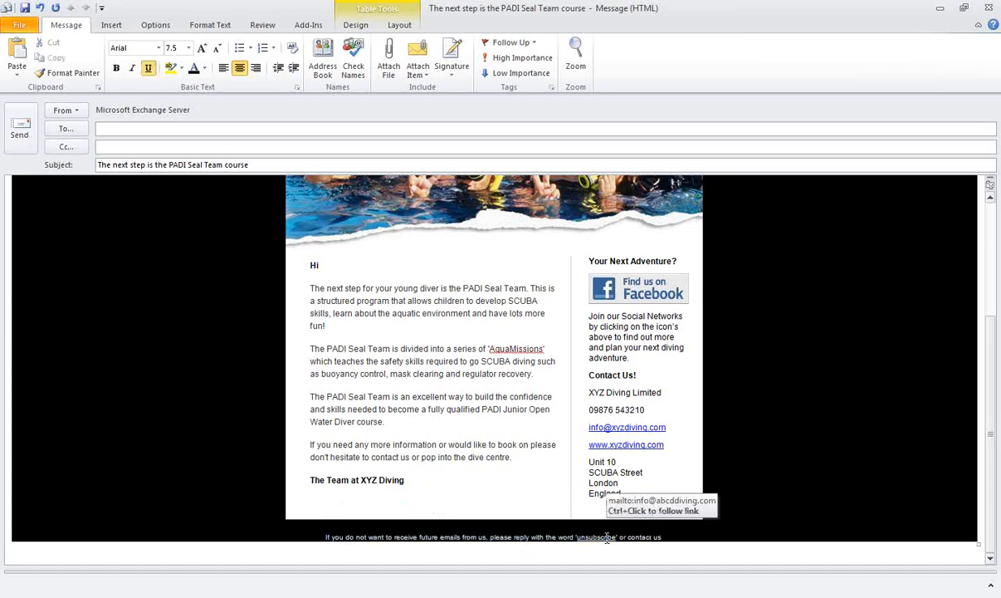
{"action": "right_click", "coordinate": [607, 537]}
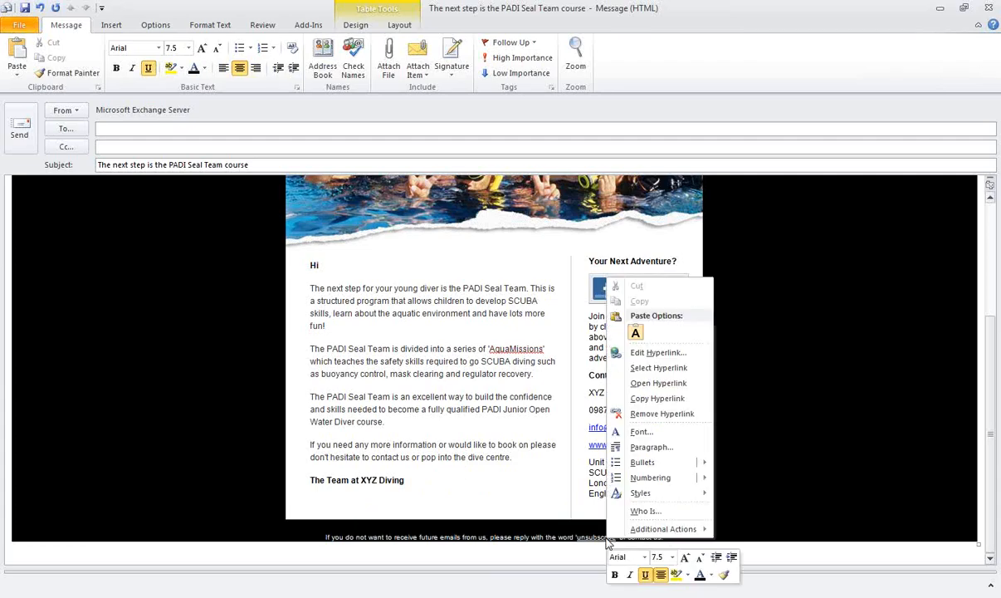
{"action": "left_click", "coordinate": [654, 353]}
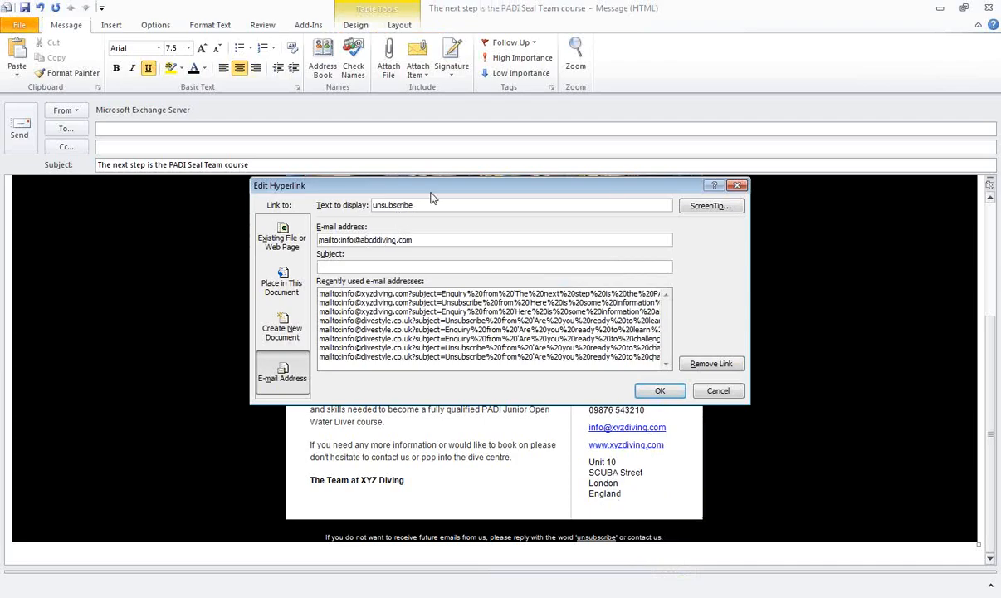
{"action": "left_click", "coordinate": [372, 240]}
{"action": "key", "text": "BackSpace"}
{"action": "key", "text": "BackSpace"}
{"action": "key", "text": "BackSpace"}
{"action": "type", "text": "xyz"}
Give the unsubscribe link the subject "Unsubscribe from 'The next step is the PADI Seal Team course' email" and apply the hyperlink changes
{"action": "left_click", "coordinate": [384, 269]}
{"action": "type", "text": "Unsubscripe from '"}
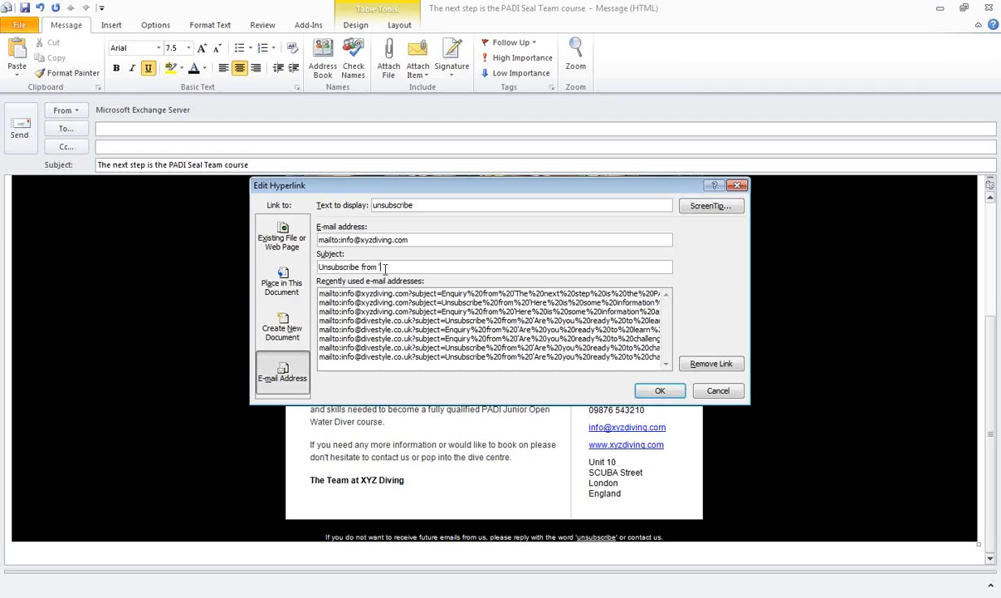
{"action": "type", "text": "The next step is the PADI Seal Team course"}
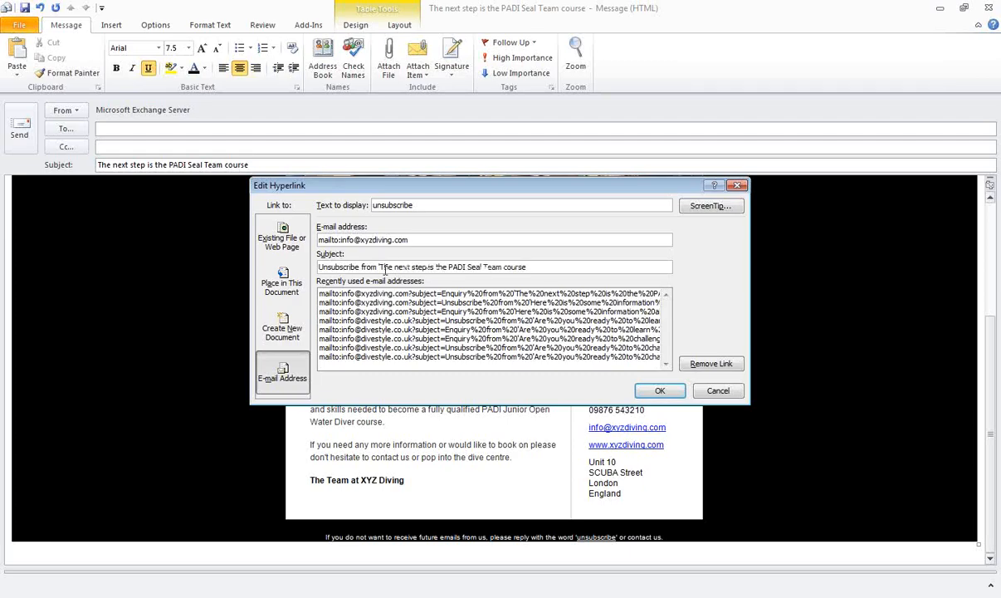
{"action": "type", "text": "' email"}
{"action": "left_click", "coordinate": [661, 392]}
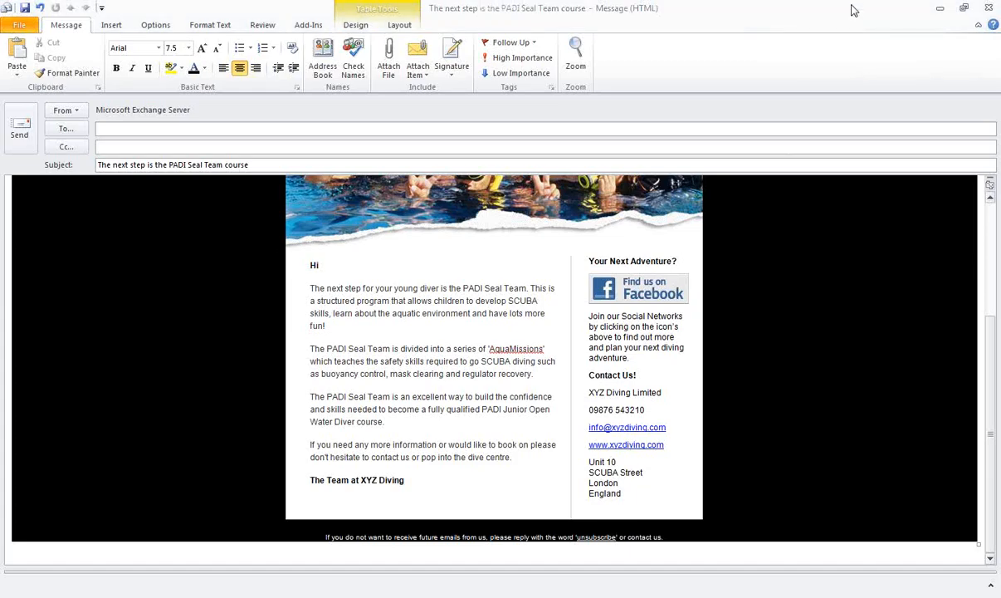
Close the message while keeping its saved draft, and switch to the main Outlook window
{"action": "left_click", "coordinate": [990, 6]}
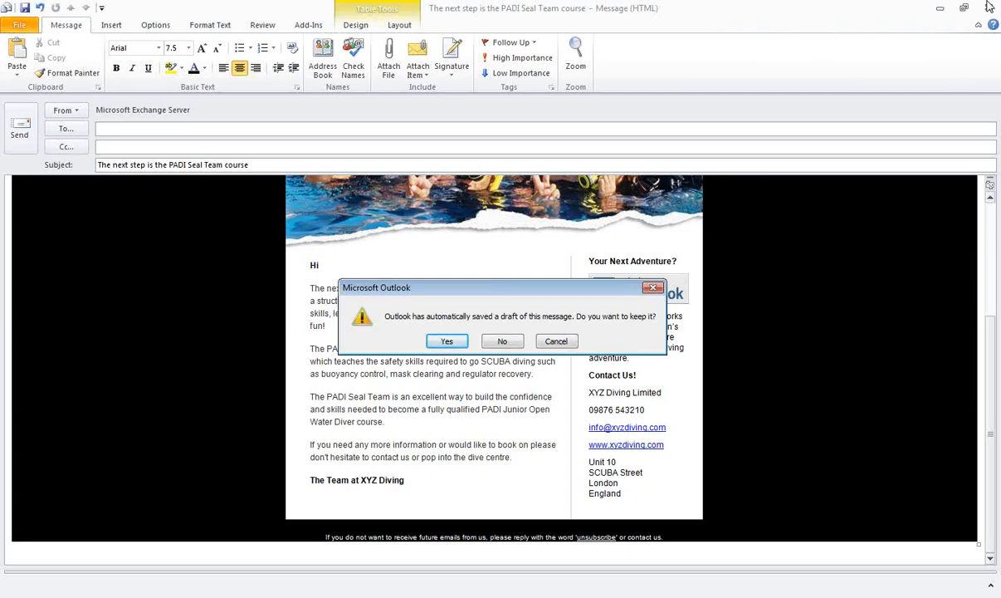
{"action": "left_click", "coordinate": [453, 345]}
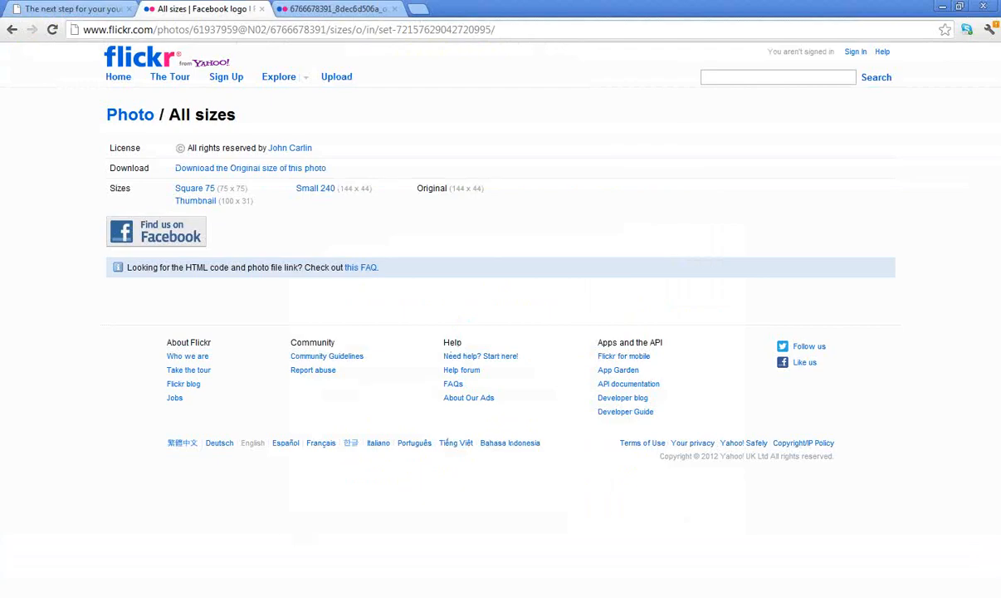
{"action": "left_click", "coordinate": [320, 596]}
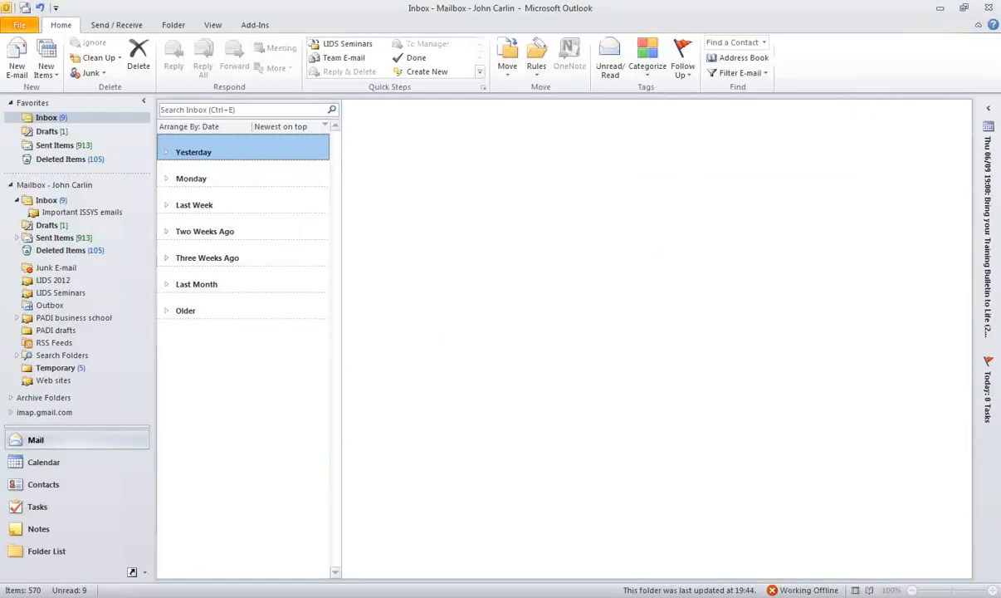
Open the saved "The next step is the PADI Seal Team course" draft and add a comma after the greeting "Hi"
{"action": "left_click", "coordinate": [48, 133]}
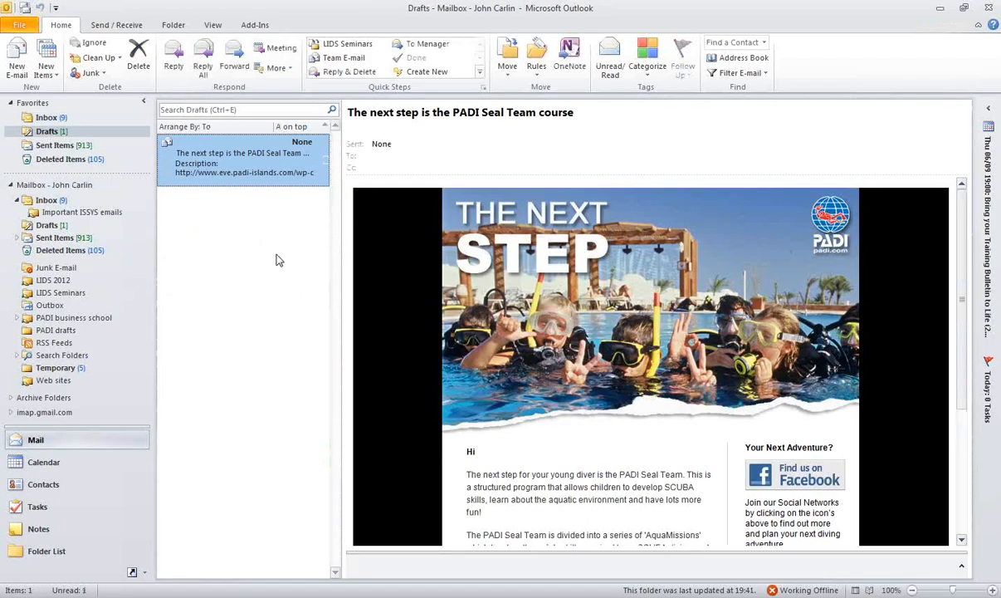
{"action": "double_click", "coordinate": [241, 178]}
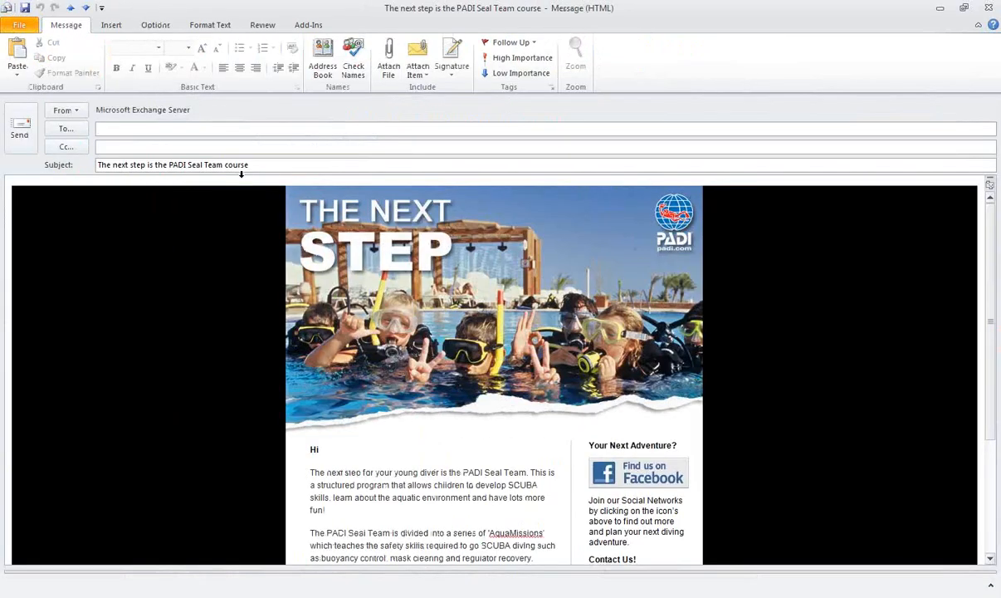
{"action": "left_click", "coordinate": [336, 446]}
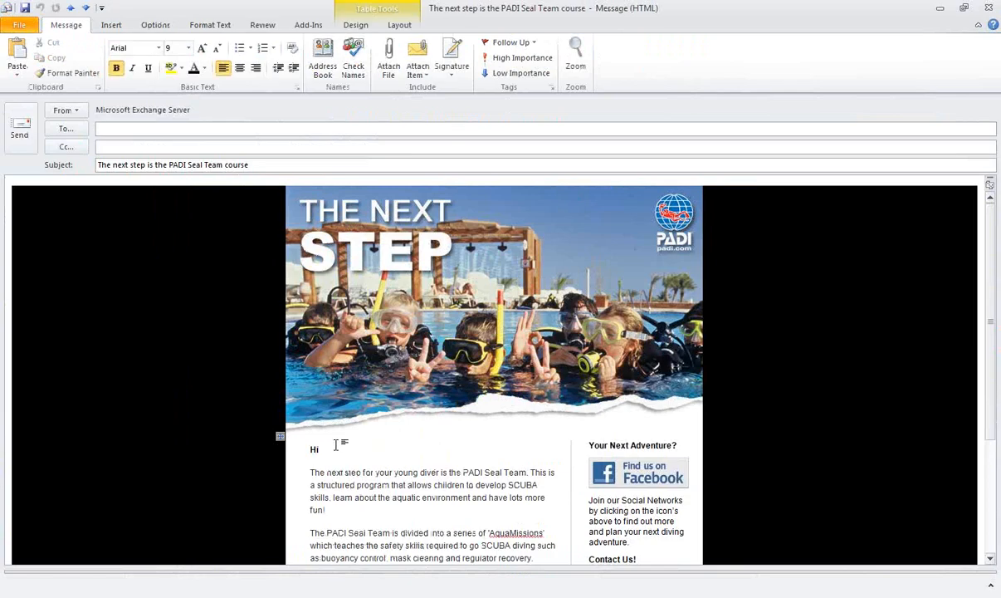
{"action": "type", "text": ","}
Insert "by telephone, email" after "contact us" in the last body paragraph
{"action": "scroll", "coordinate": [992, 315], "scroll_direction": "down", "scroll_amount": 3}
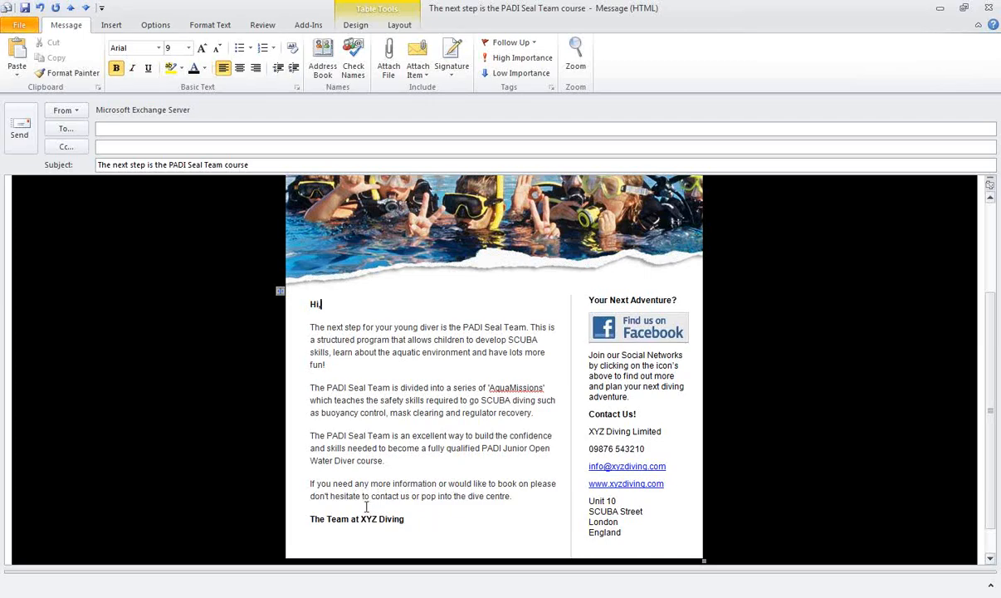
{"action": "left_click", "coordinate": [412, 496]}
{"action": "type", "text": "by tel "}
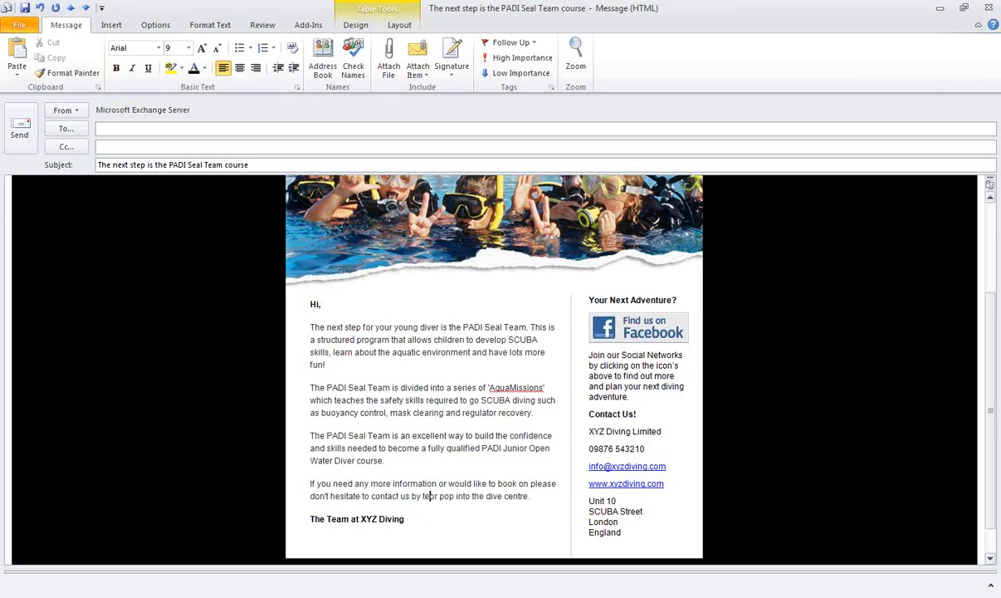
{"action": "type", "text": "ephone"}
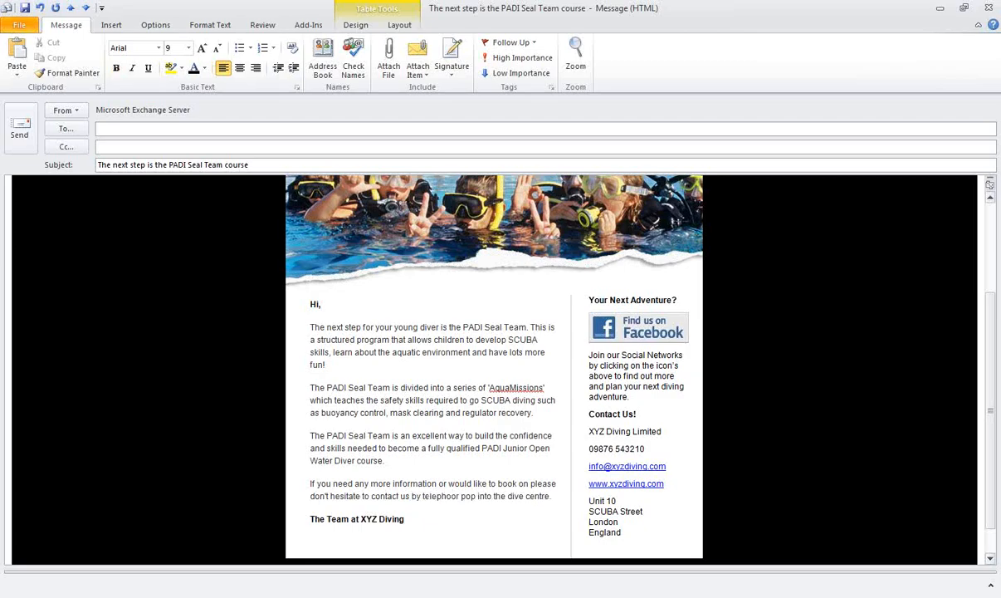
{"action": "type", "text": " or emi"}
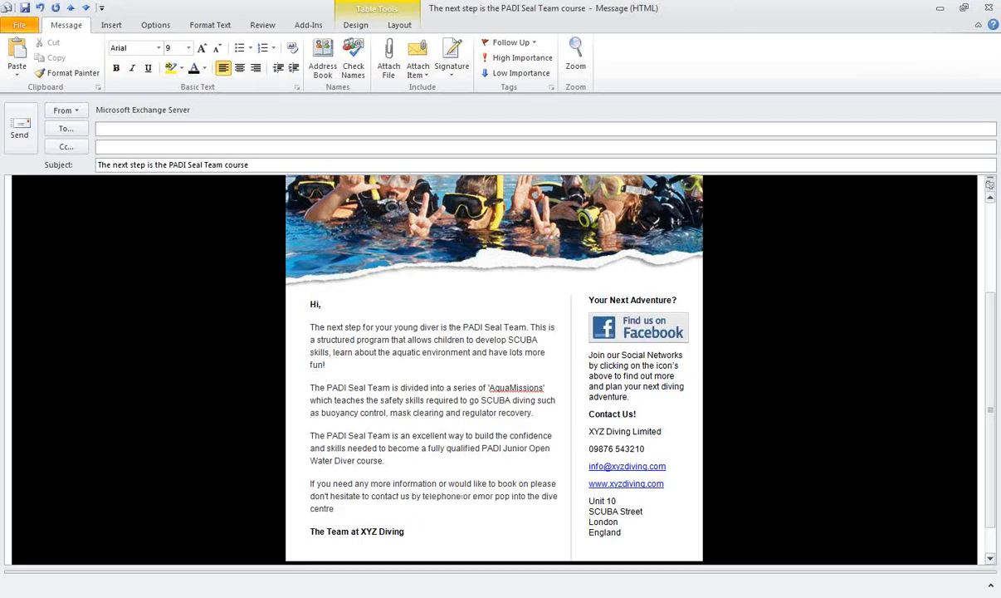
{"action": "key", "text": "BackSpace"}
{"action": "key", "text": "BackSpace"}
{"action": "key", "text": "BackSpace"}
{"action": "key", "text": "BackSpace"}
{"action": "key", "text": "BackSpace"}
{"action": "key", "text": "BackSpace"}
{"action": "key", "text": "BackSpace"}
{"action": "type", "text": ", email"}
Reword "or pop into" as "or by popping into" in the last body paragraph, and close the draft saving the changes
{"action": "key", "text": "Right"}
{"action": "key", "text": "Right"}
{"action": "key", "text": "Right"}
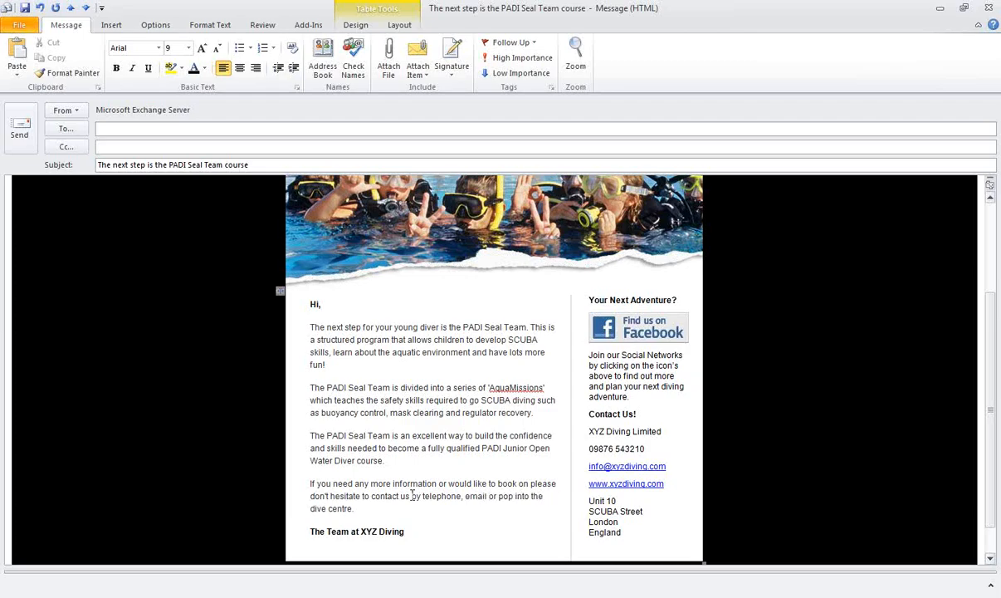
{"action": "type", "text": "by"}
{"action": "key", "text": "Right"}
{"action": "key", "text": "Right"}
{"action": "key", "text": "Right"}
{"action": "type", "text": "pp"}
{"action": "key", "text": "BackSpace"}
{"action": "type", "text": "ing"}
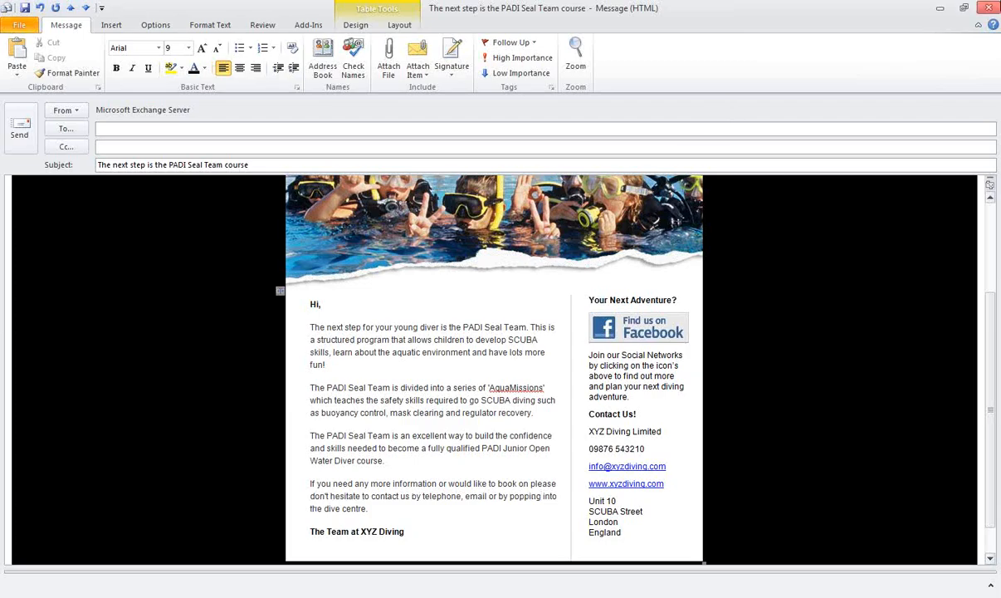
{"action": "left_click", "coordinate": [996, 7]}
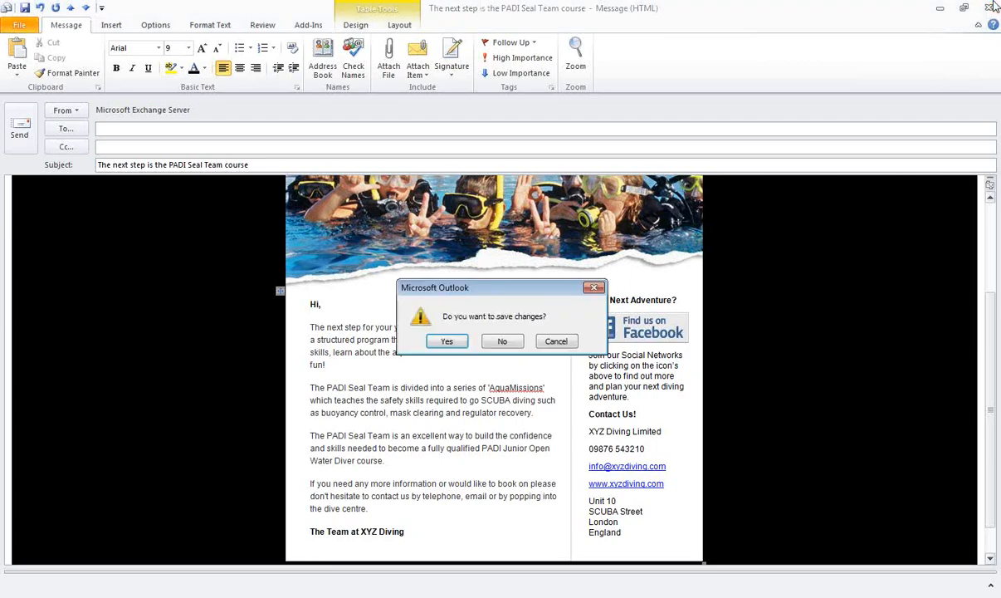
{"action": "left_click", "coordinate": [448, 341]}
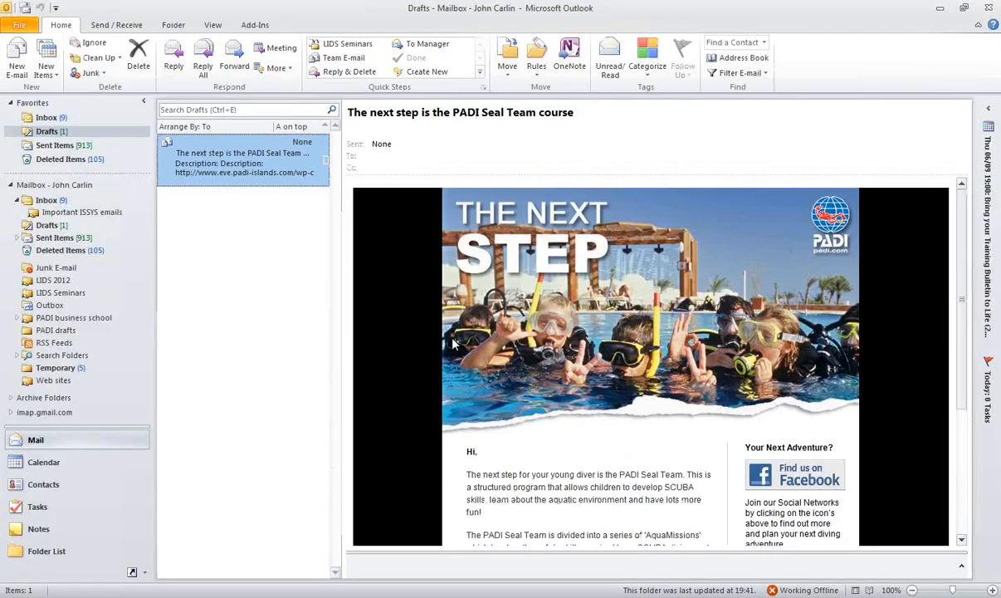
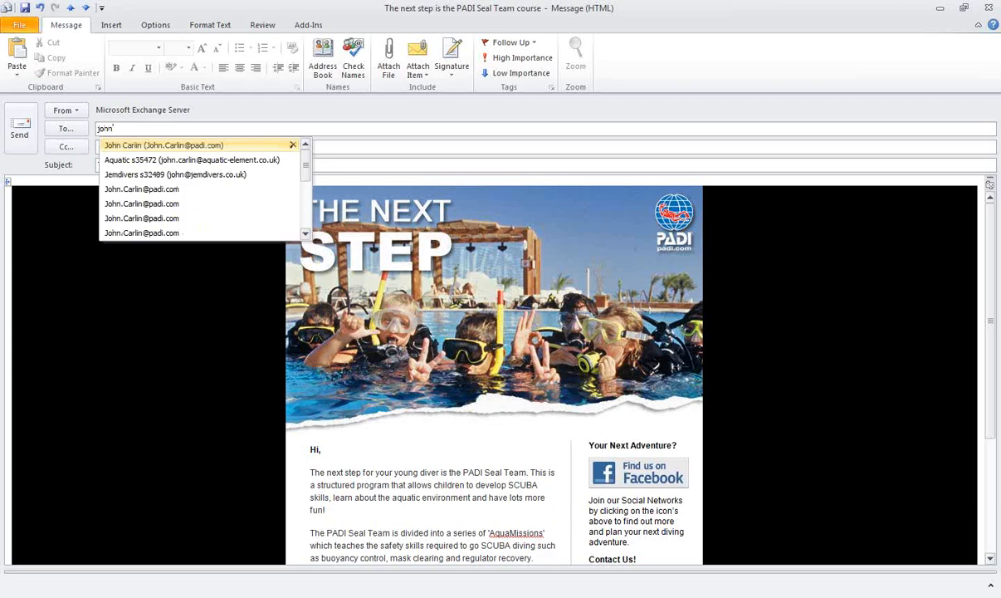
Address the message to the suggested recipient and add the recipient's first name to the "Hi," greeting
{"action": "key", "text": "Tab"}
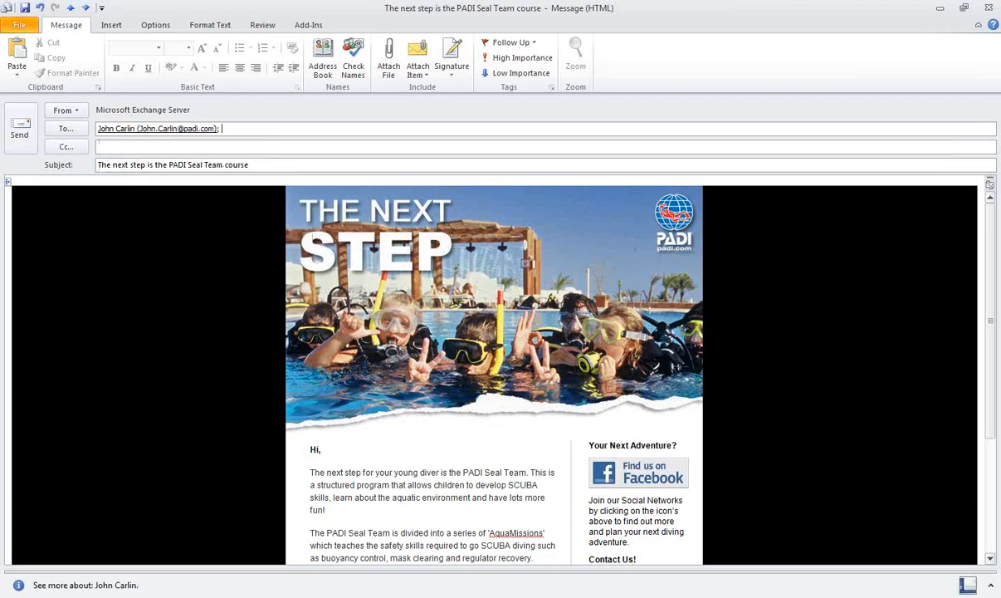
{"action": "left_click", "coordinate": [321, 449]}
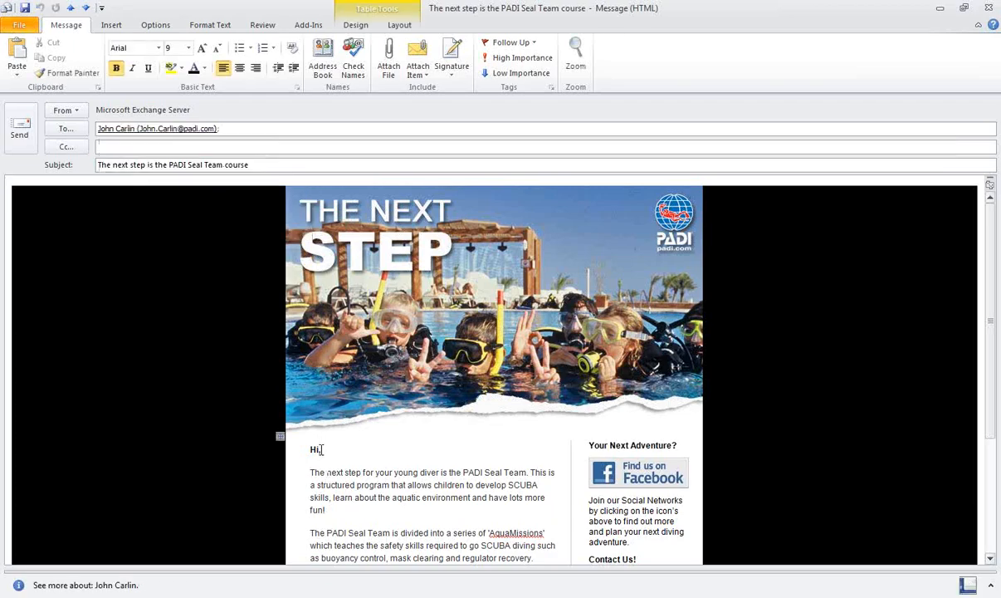
{"action": "type", "text": "John"}
{"action": "scroll", "coordinate": [996, 376], "scroll_direction": "down", "scroll_amount": 3}
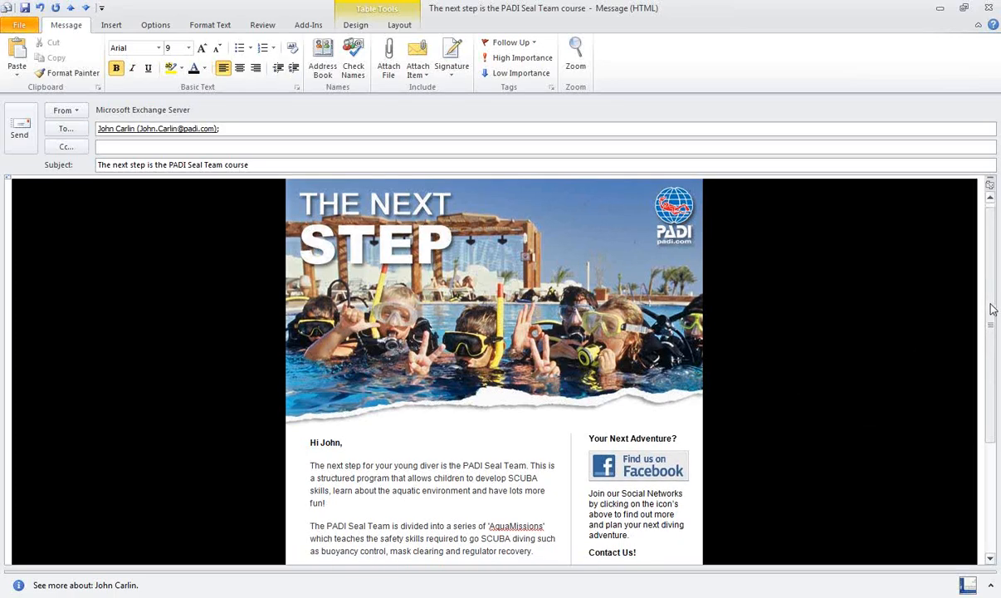
{"action": "mouse_move", "coordinate": [996, 376]}
{"action": "left_mouse_down"}
{"action": "mouse_move", "coordinate": [997, 414]}
{"action": "mouse_move", "coordinate": [995, 363]}
{"action": "left_mouse_up"}
{"action": "type", "text": ","}
Spell-check the message, adding "AquaMissions" to the dictionary, and send it
{"action": "left_click", "coordinate": [518, 438]}
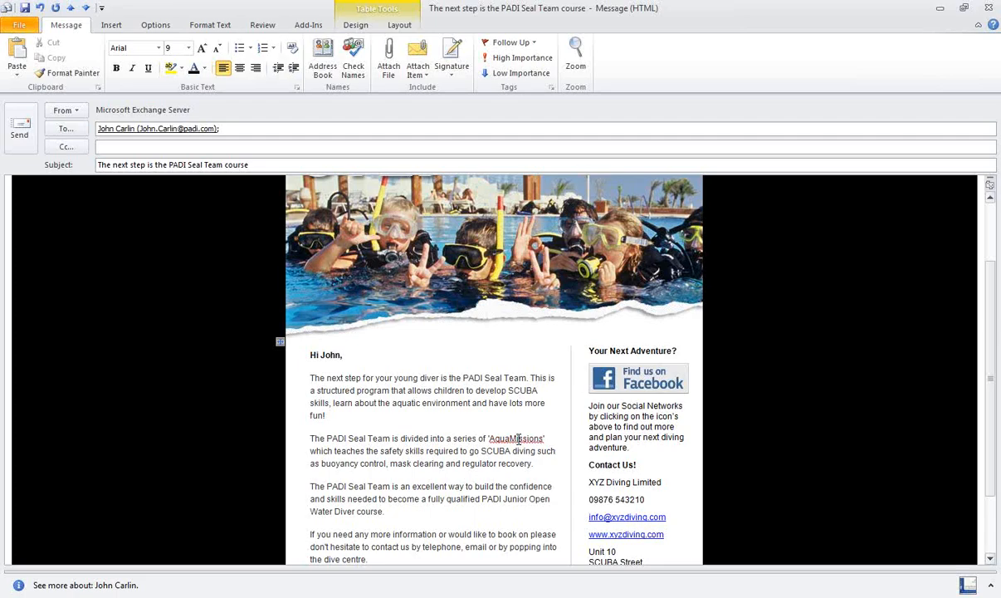
{"action": "left_click", "coordinate": [210, 25]}
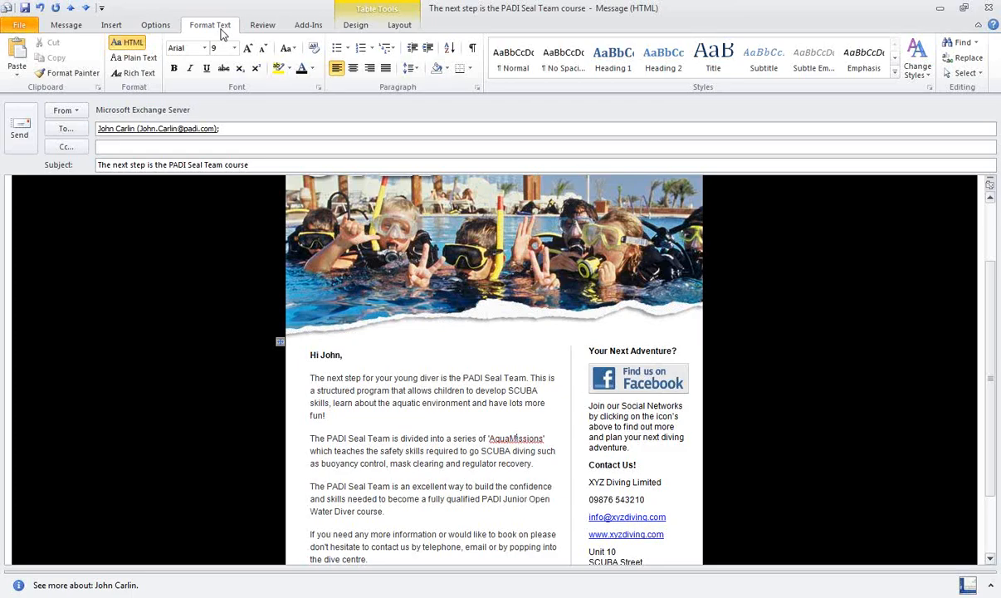
{"action": "left_click", "coordinate": [263, 26]}
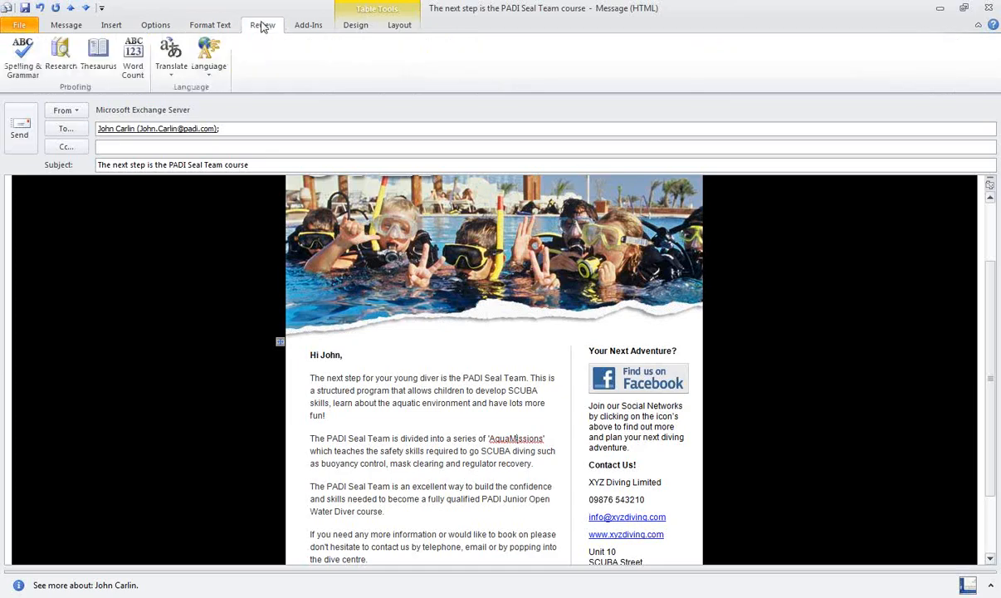
{"action": "left_click", "coordinate": [31, 67]}
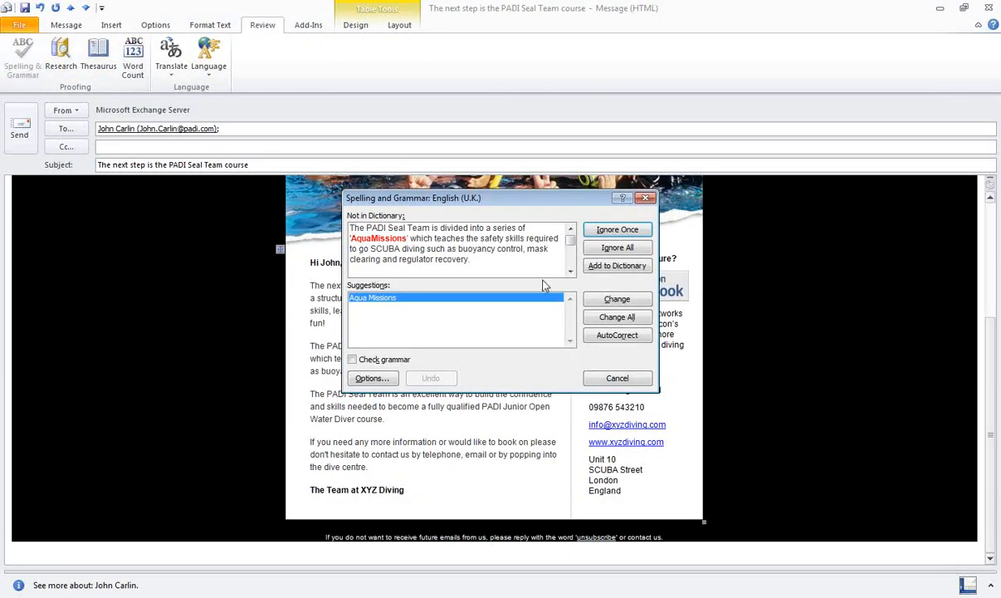
{"action": "left_click", "coordinate": [619, 266]}
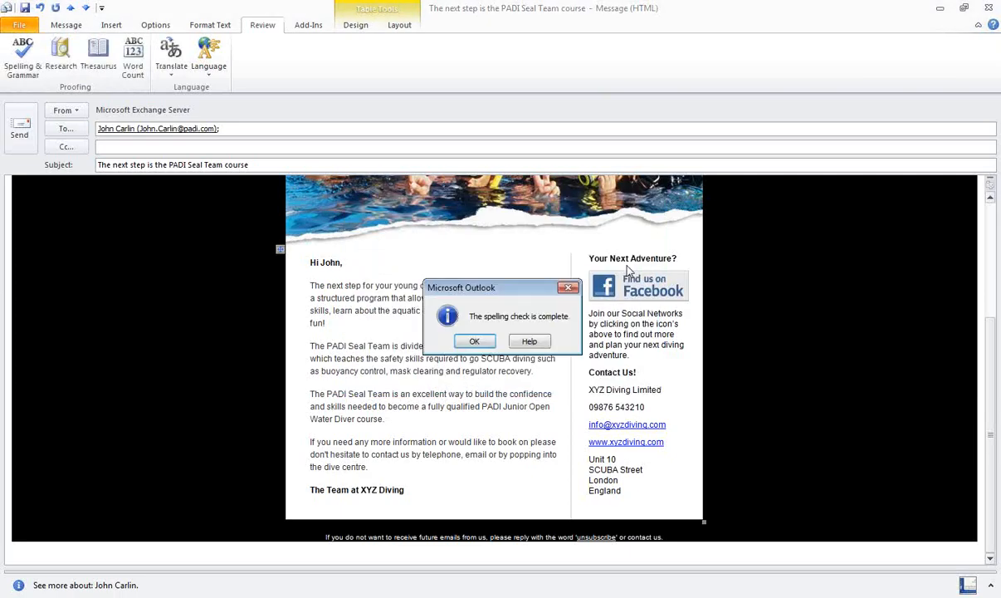
{"action": "left_click", "coordinate": [469, 341]}
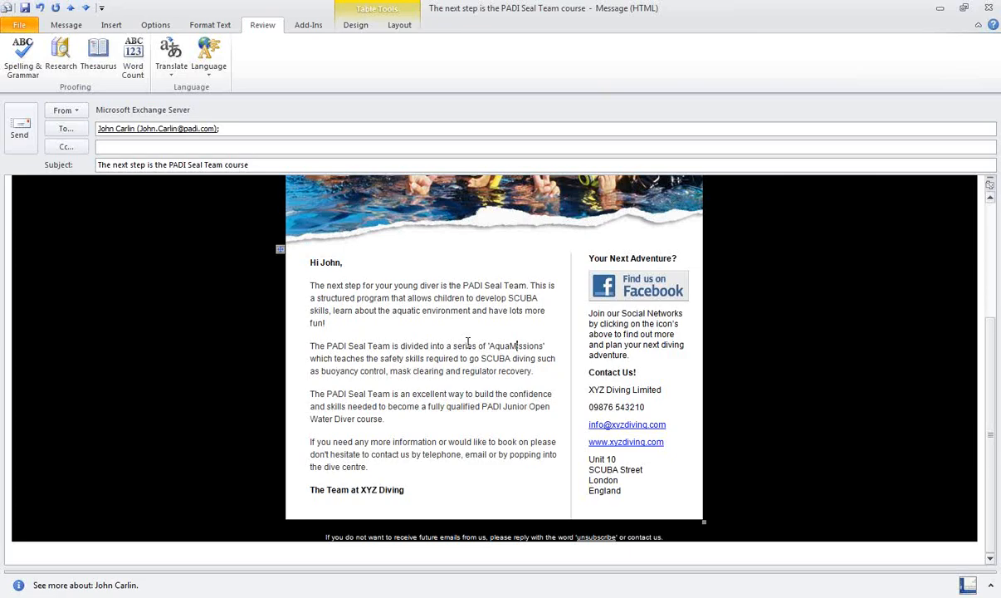
{"action": "left_click", "coordinate": [28, 145]}
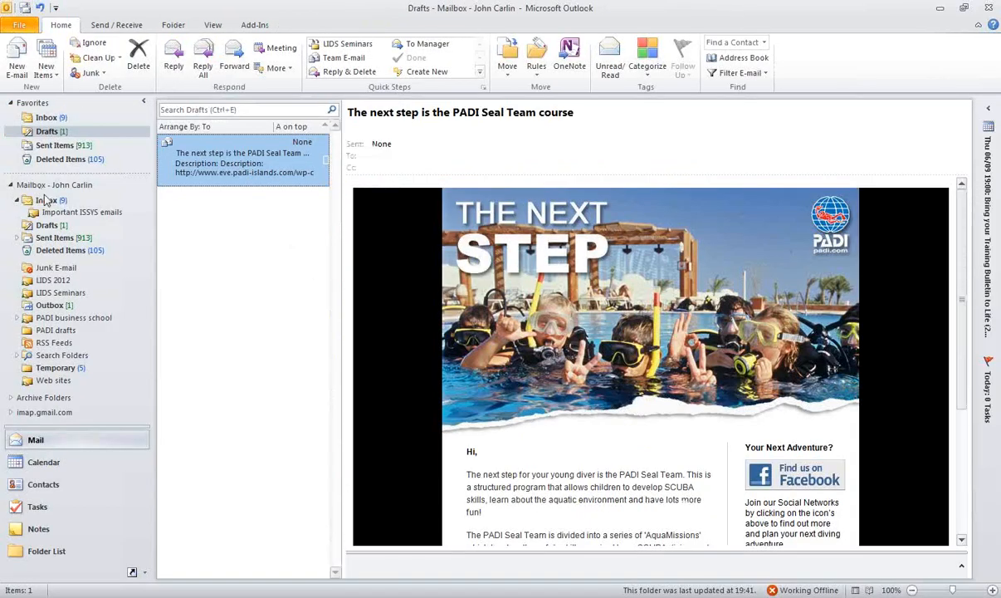
From the Inbox, turn off offline working and run a send/receive for all folders
{"action": "left_click", "coordinate": [47, 201]}
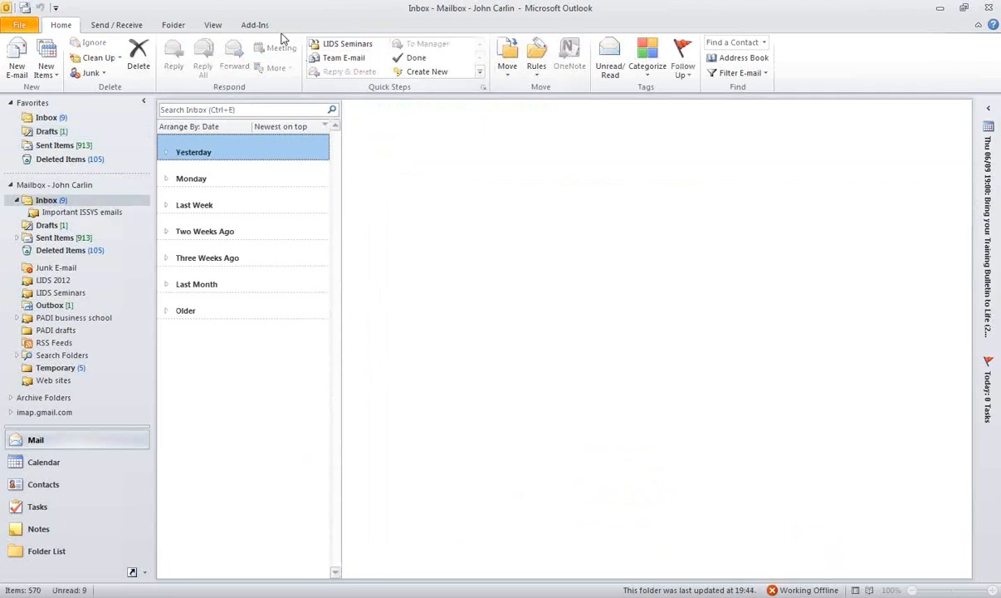
{"action": "left_click", "coordinate": [140, 28]}
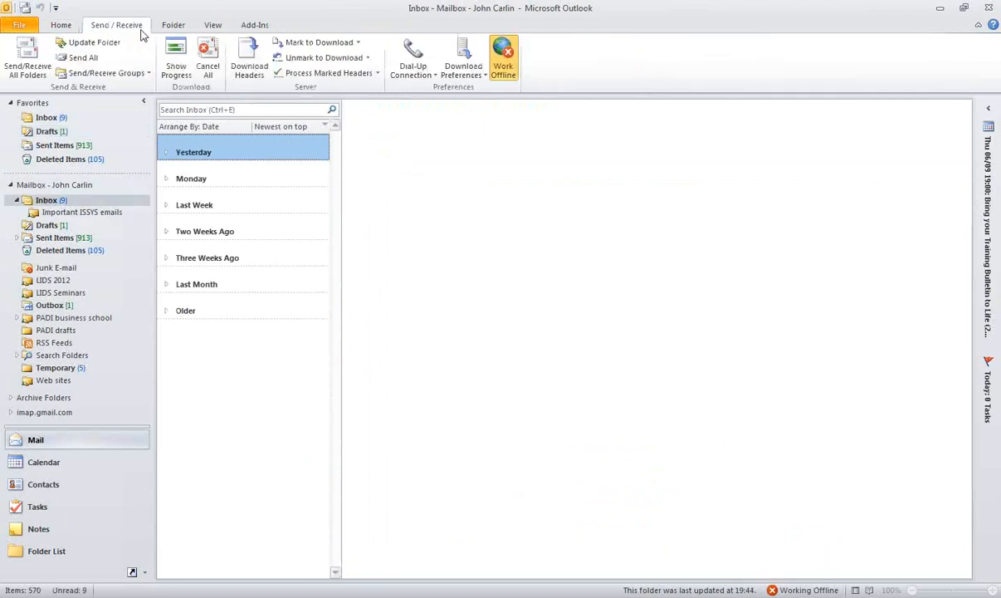
{"action": "left_click", "coordinate": [502, 59]}
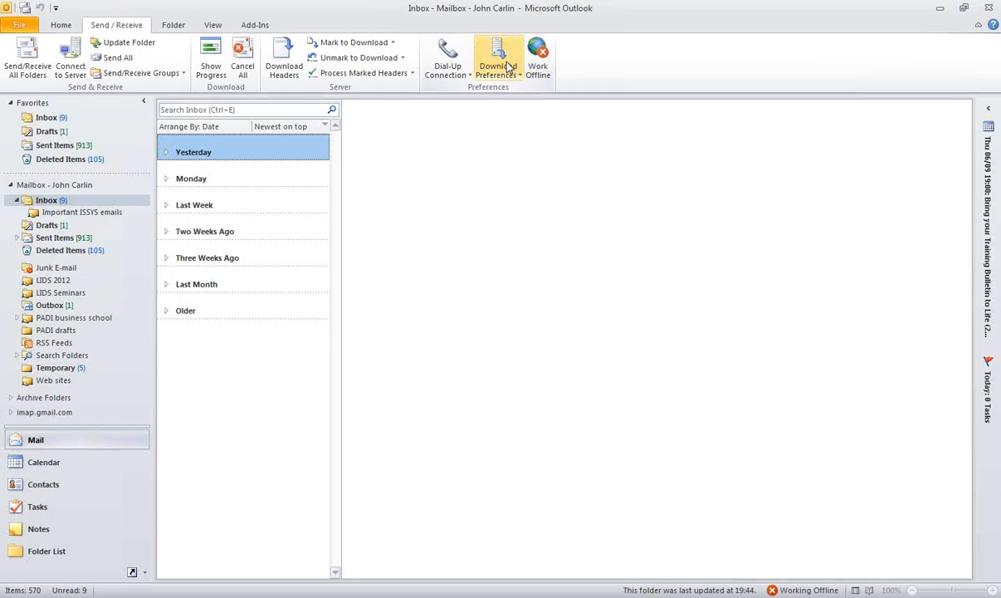
{"action": "left_click", "coordinate": [26, 57]}
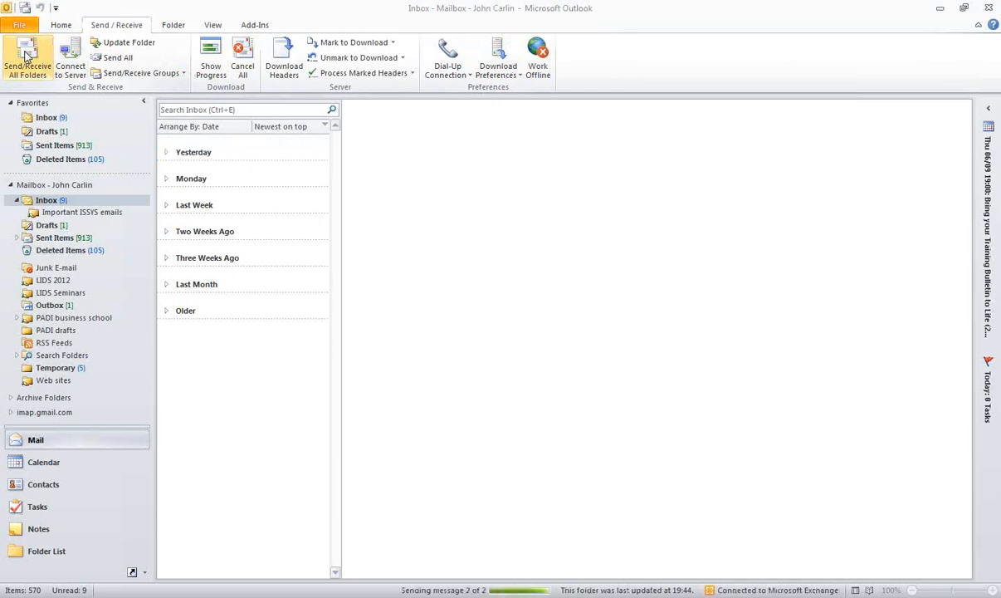
Reopen the Seal Team draft from the Drafts folder, look through its body and contact details, and put its window away
{"action": "left_click", "coordinate": [46, 225]}
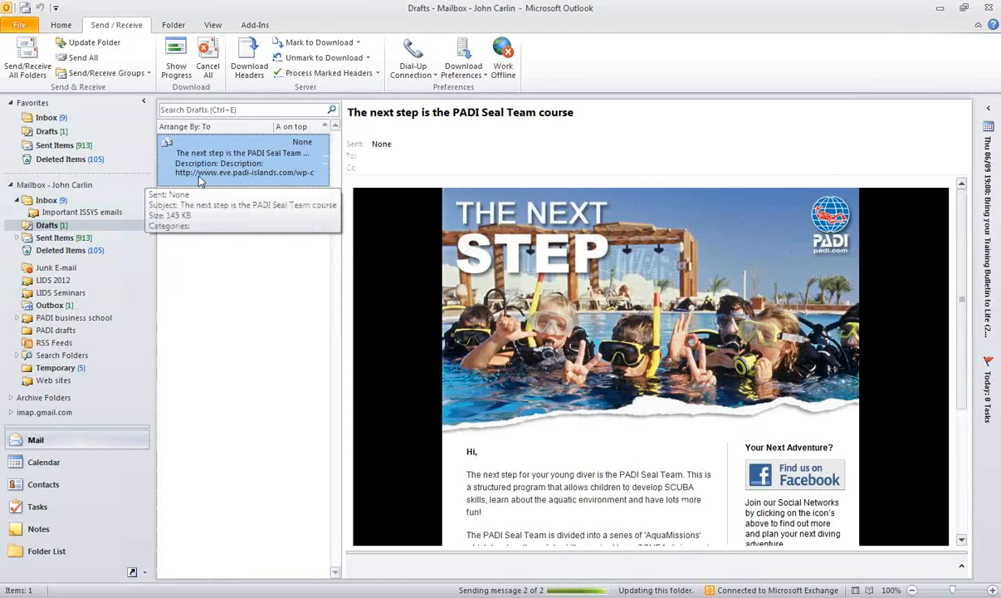
{"action": "double_click", "coordinate": [199, 179]}
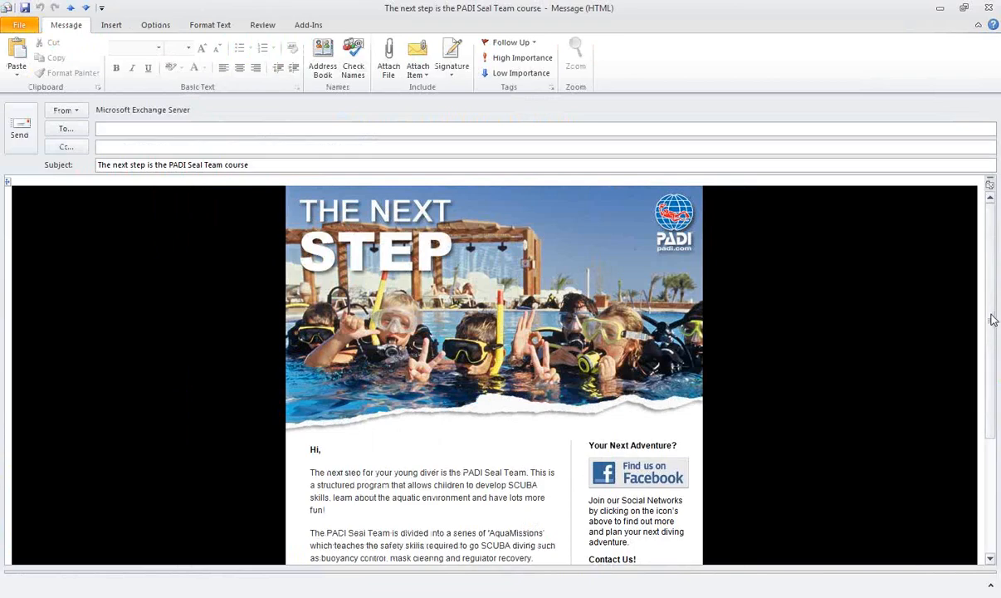
{"action": "scroll", "coordinate": [992, 328], "scroll_direction": "down", "scroll_amount": 2}
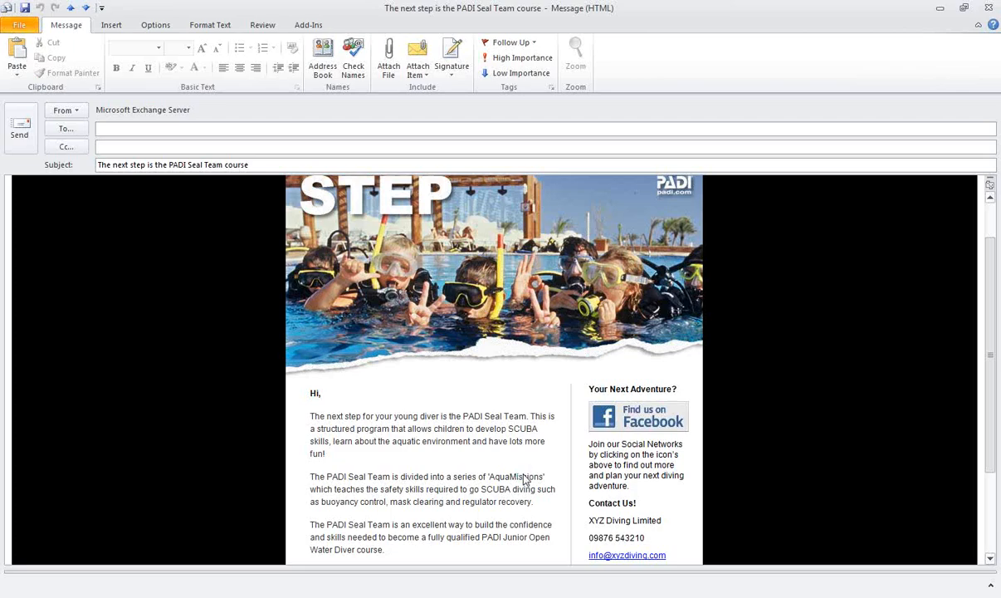
{"action": "scroll", "coordinate": [521, 475], "scroll_direction": "down", "scroll_amount": 3}
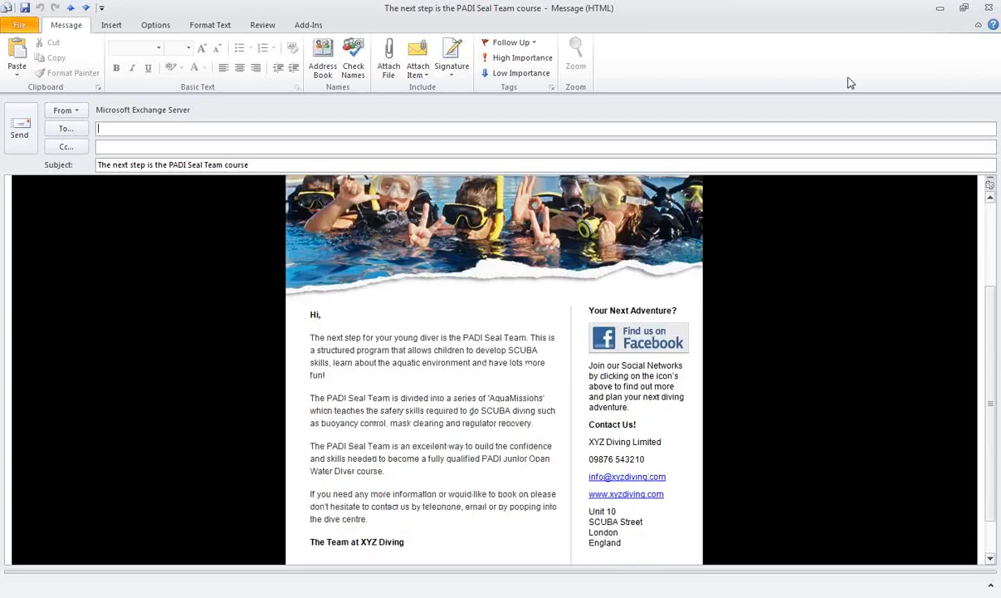
{"action": "left_click", "coordinate": [944, 11]}
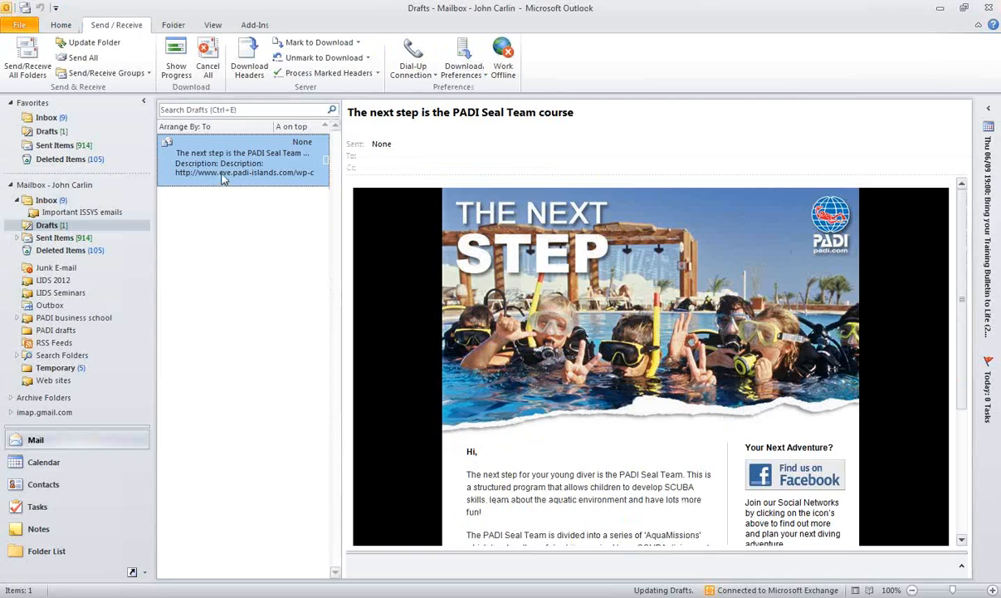
Run another send/receive for all folders and look in the Inbox
{"action": "left_click", "coordinate": [22, 66]}
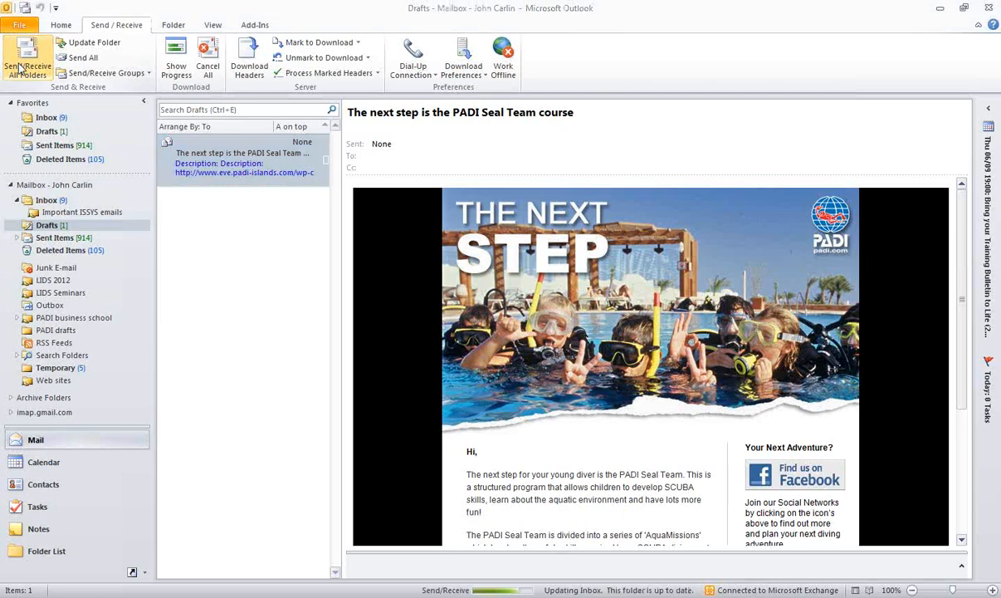
{"action": "left_click", "coordinate": [47, 120]}
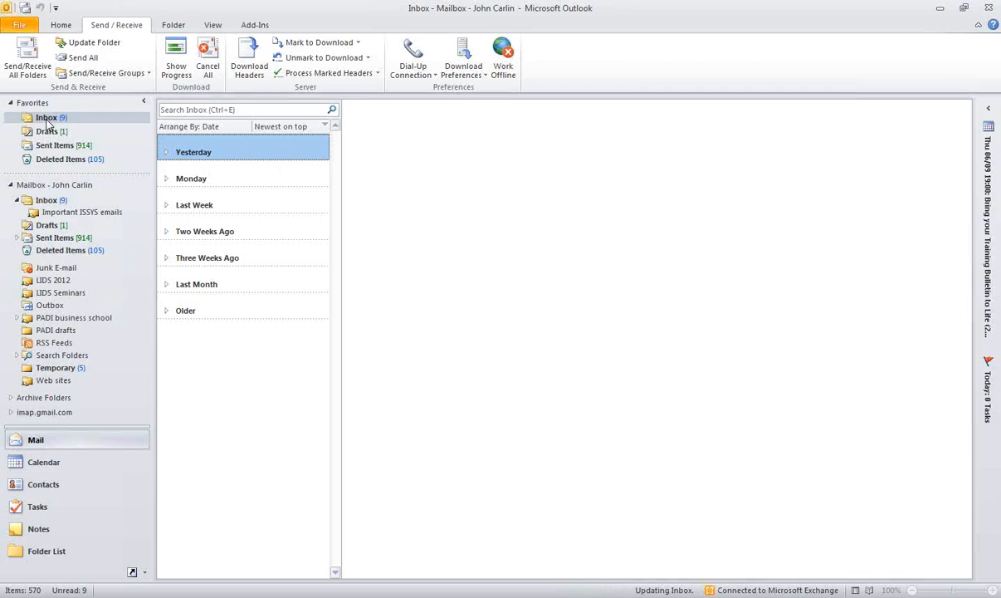
Switch to Chrome and show the original Seal Team template page, seal02.html
{"action": "key", "text": "alt+Tab"}
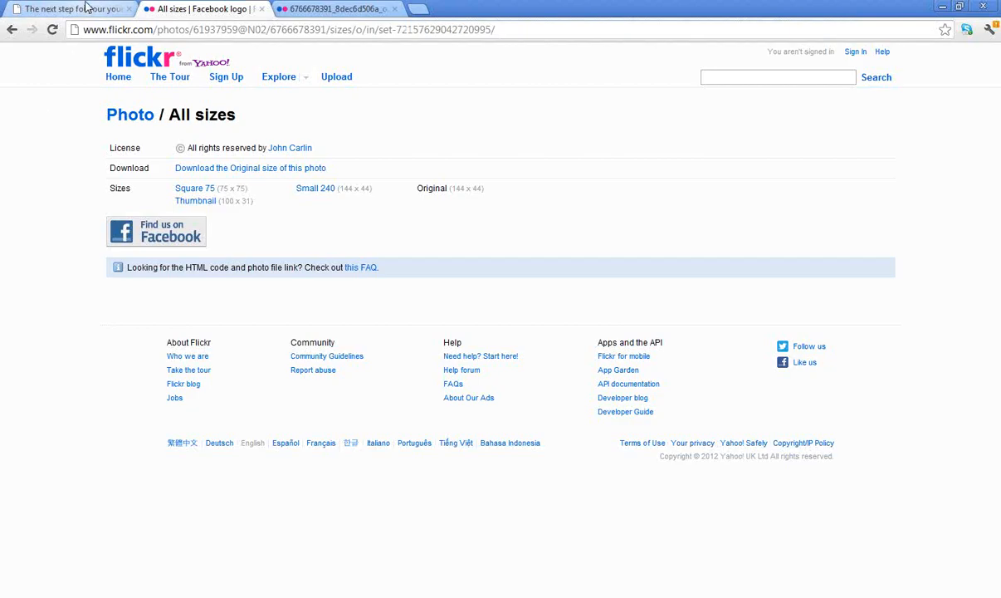
{"action": "left_click", "coordinate": [83, 9]}
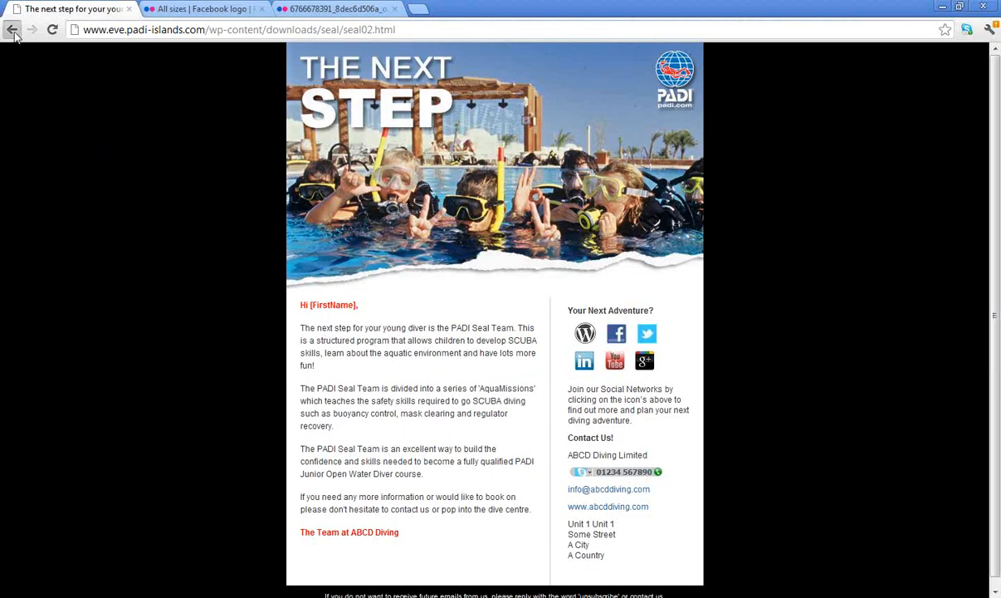
Go back from the Seal Team template page to the EVE Template Library home page
{"action": "left_click", "coordinate": [11, 30]}
{"action": "left_click", "coordinate": [13, 31]}
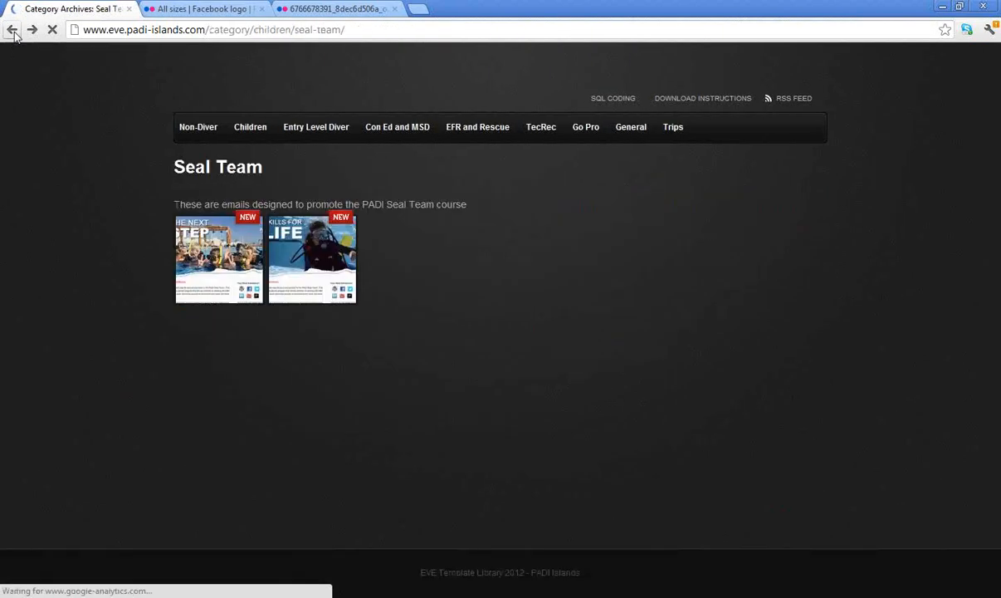
{"action": "left_click", "coordinate": [13, 30]}
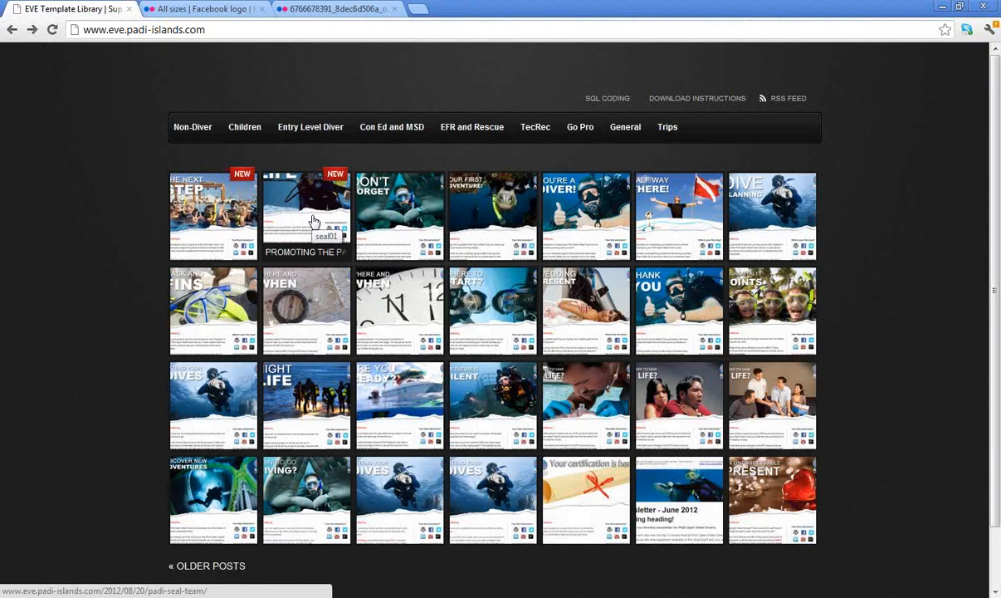
Switch to Outlook, run send/receive for all folders, and open the received PADI Seal Team course email from the Inbox
{"action": "key", "text": "alt+Tab"}
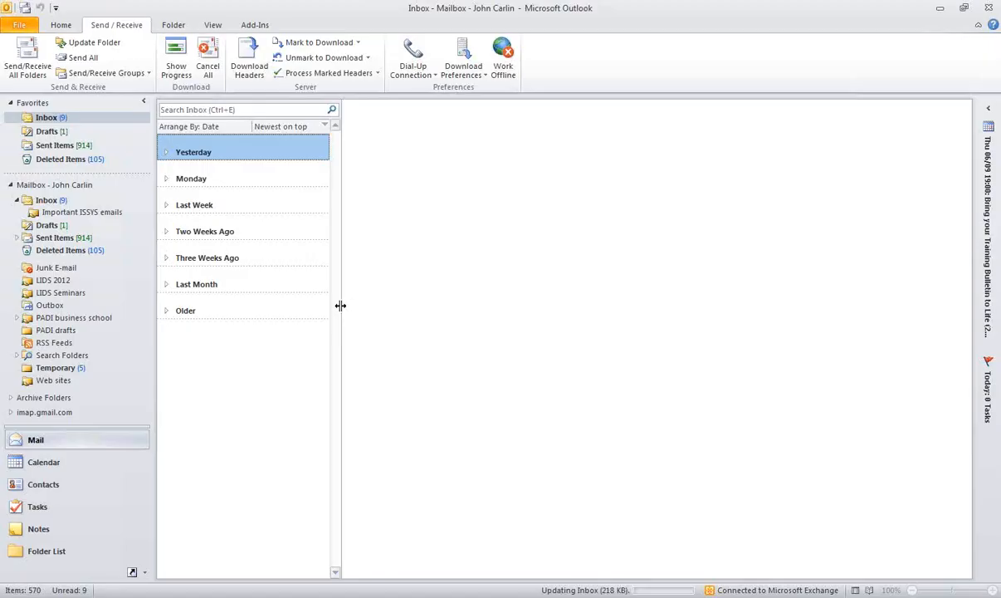
{"action": "left_click", "coordinate": [29, 59]}
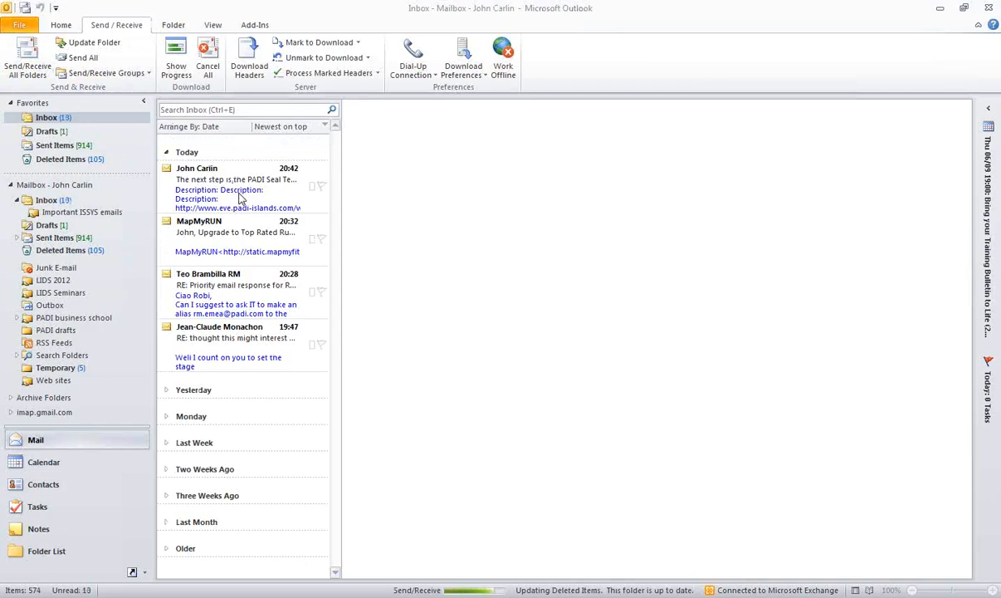
{"action": "double_click", "coordinate": [238, 197]}
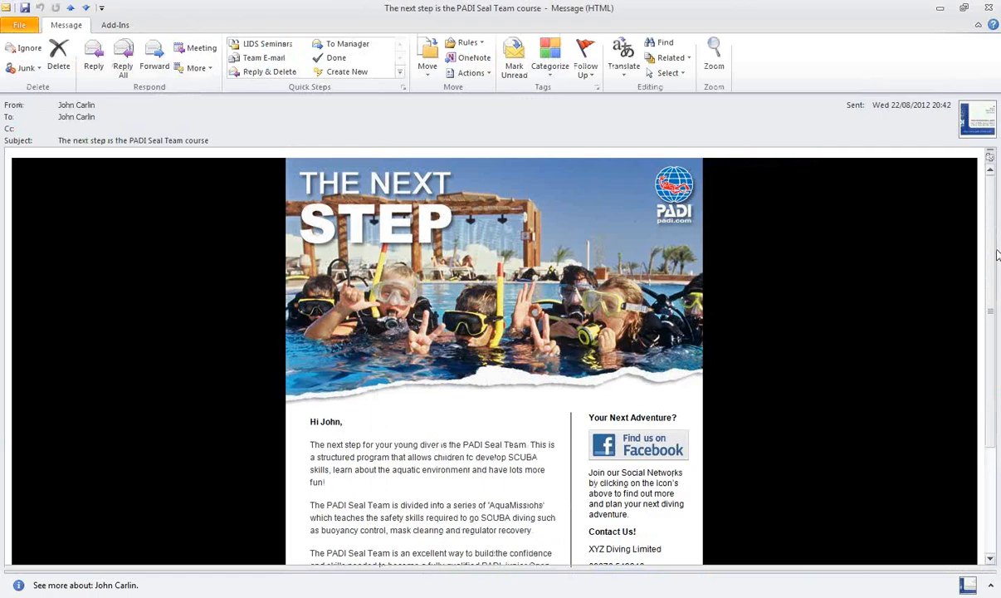
Review the received email's body and links, and start an enquiry message from the XYZ Diving contact e-mail link
{"action": "scroll", "coordinate": [994, 255], "scroll_direction": "down", "scroll_amount": 3}
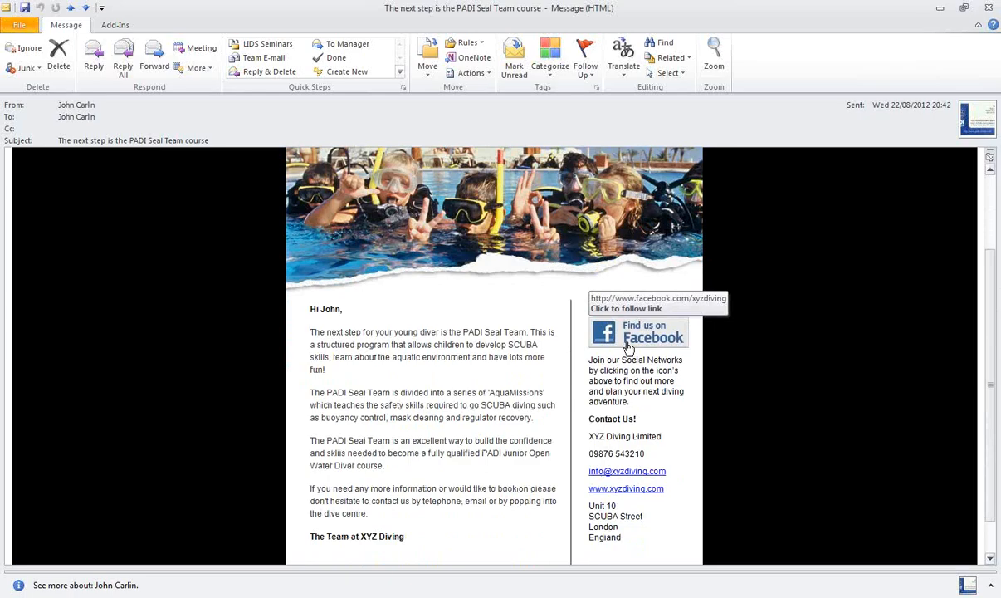
{"action": "left_click", "coordinate": [644, 472]}
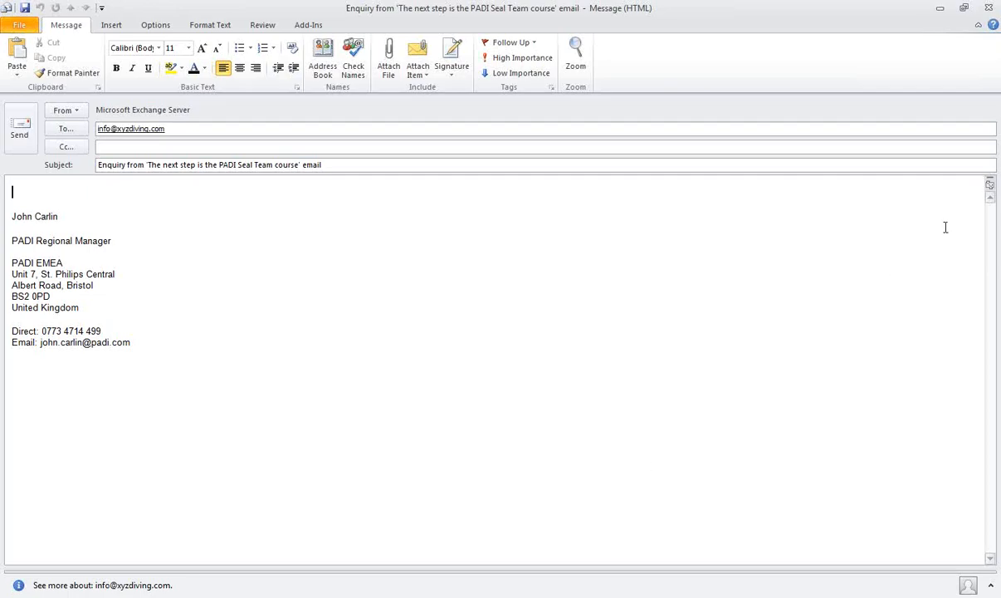
Switch to Chrome and show the EVE Template Library home page again
{"action": "key", "text": "alt+Tab"}
{"action": "key", "text": "alt+Tab"}
{"action": "key", "text": "alt+Tab"}
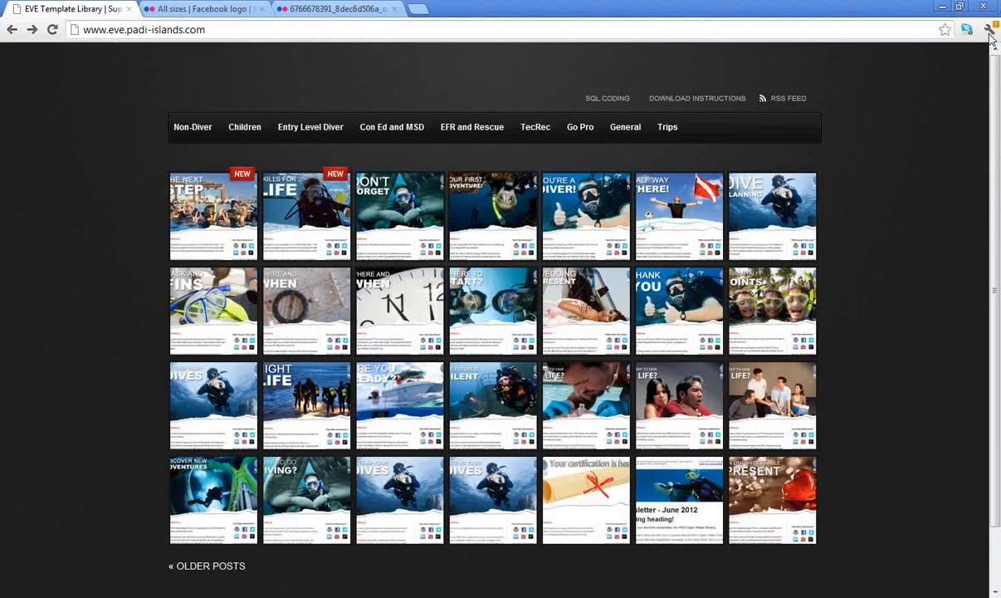
{"action": "key", "text": "alt+Tab"}
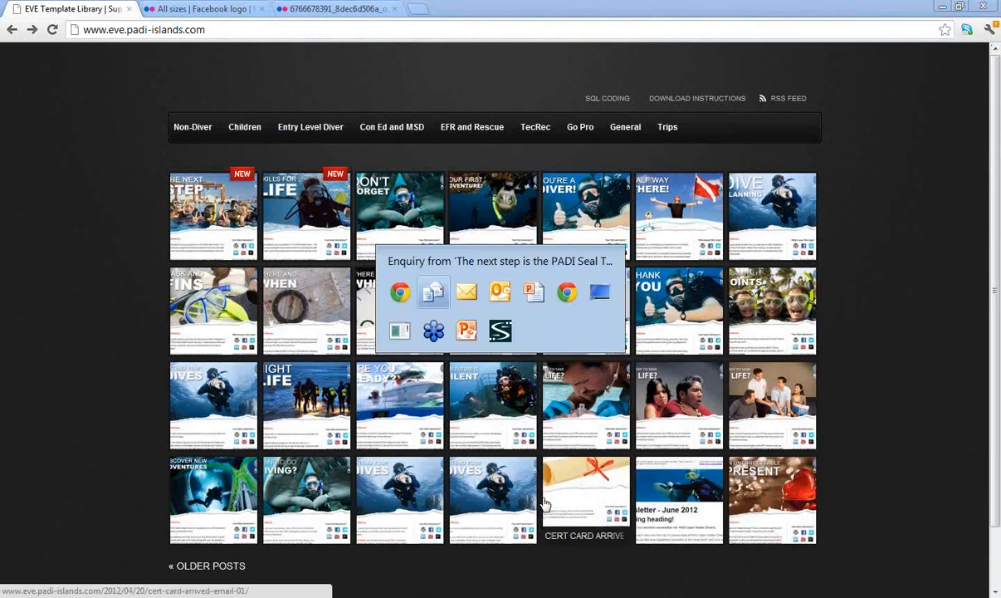
{"action": "key", "text": "alt+Tab"}
{"action": "key", "text": "alt+Tab"}
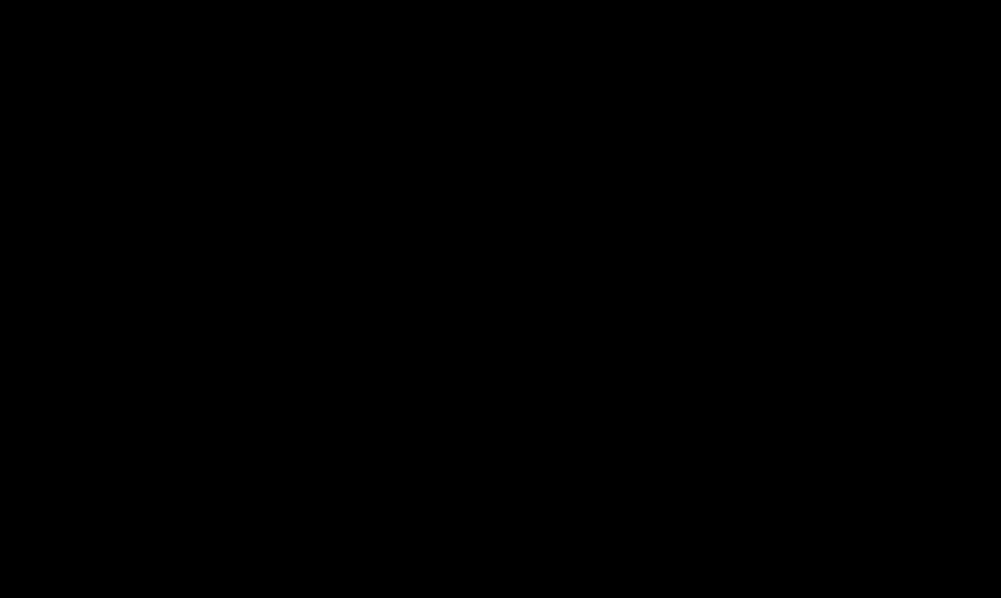